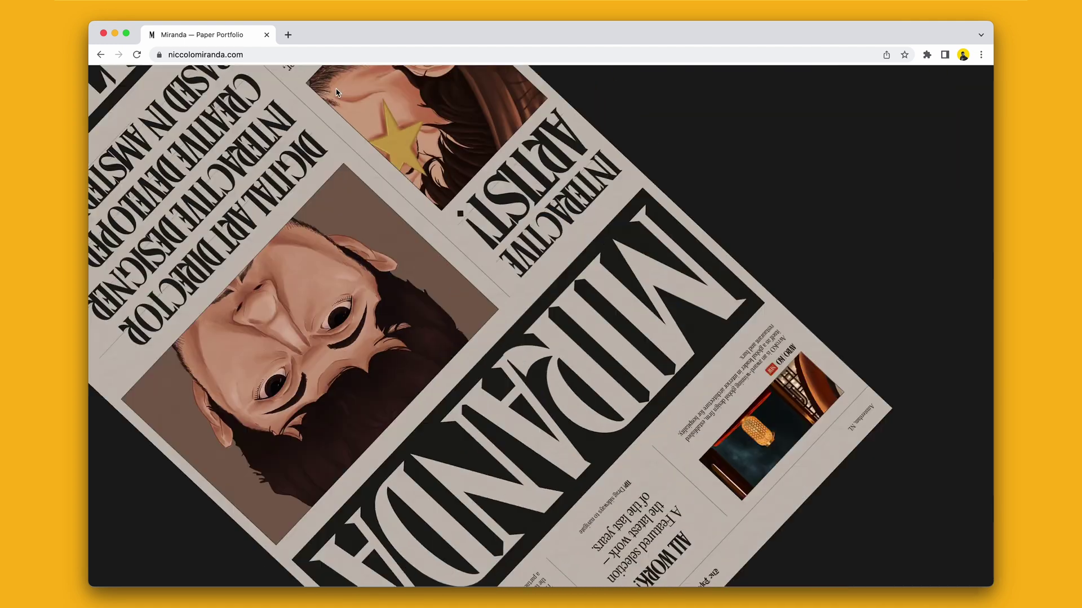
Step: Examine how the Paper Portfolio site's desktop layout compares with its layout at iPhone XR size
scroll(336, 92, "down", 10)
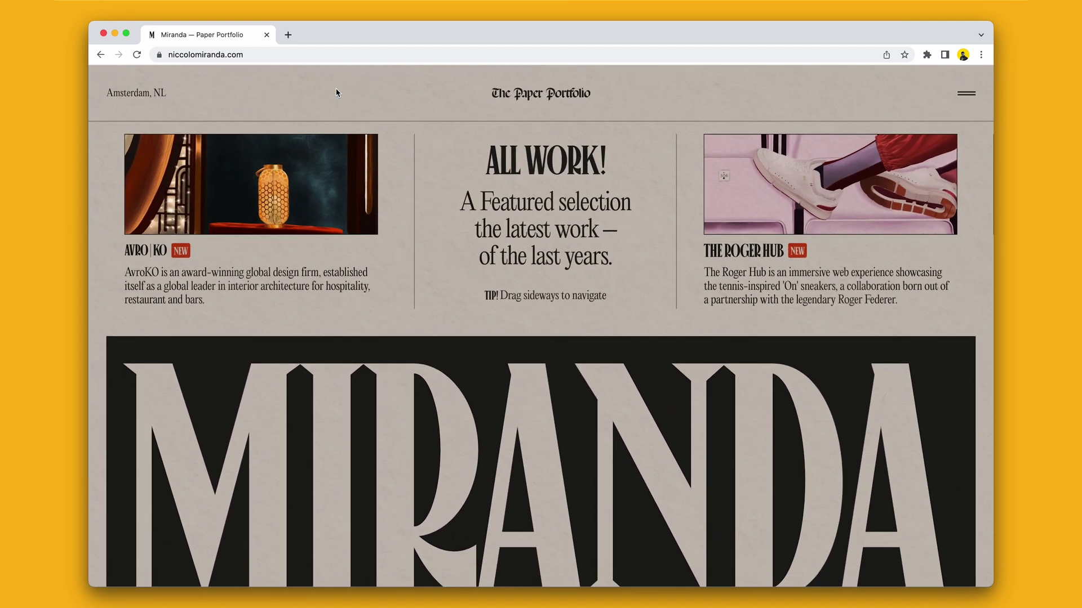
scroll(337, 92, "down", 15)
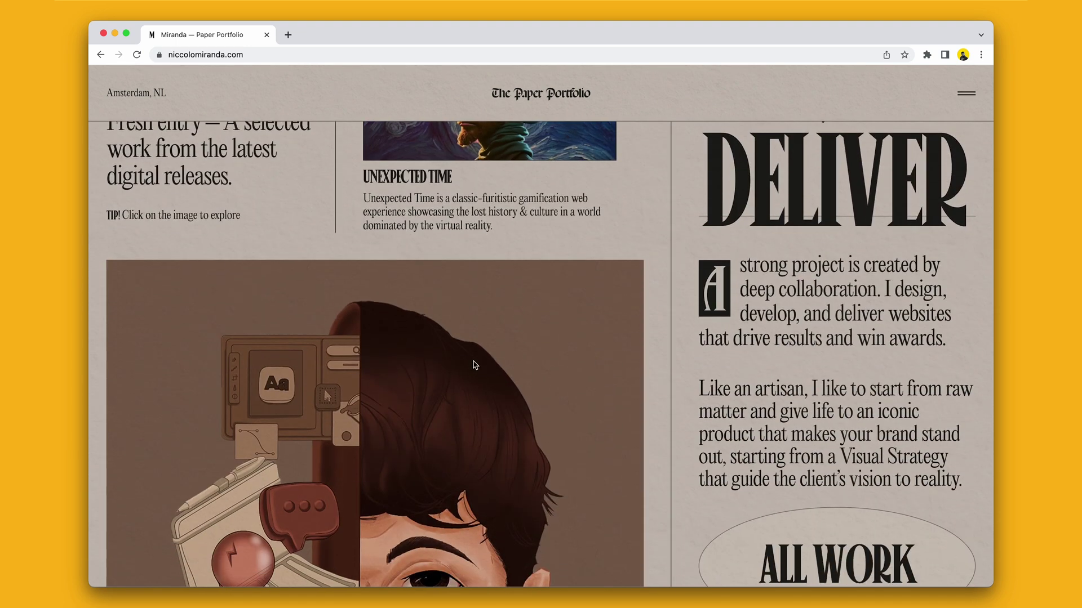
scroll(475, 365, "down", 15)
scroll(475, 365, "down", 5)
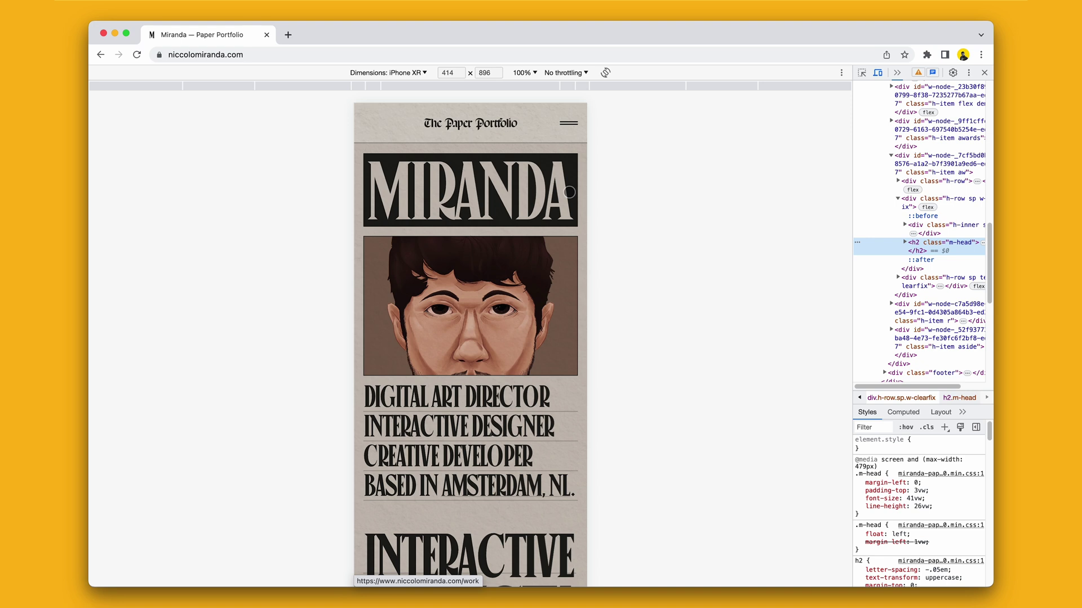
scroll(569, 192, "down", 12)
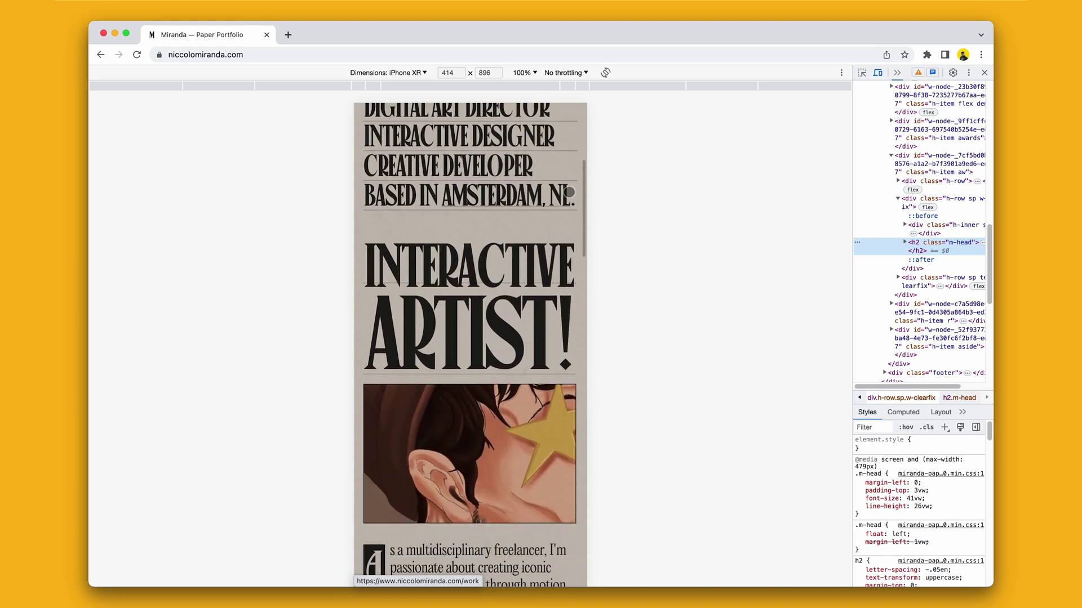
scroll(569, 192, "down", 3)
scroll(569, 192, "up", 15)
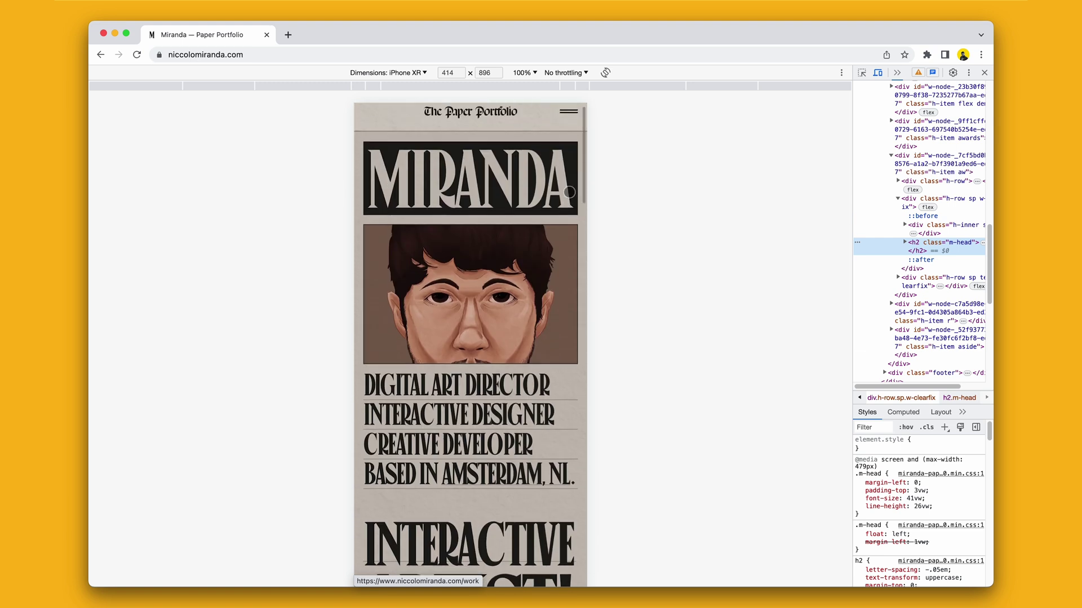
scroll(569, 192, "down", 20)
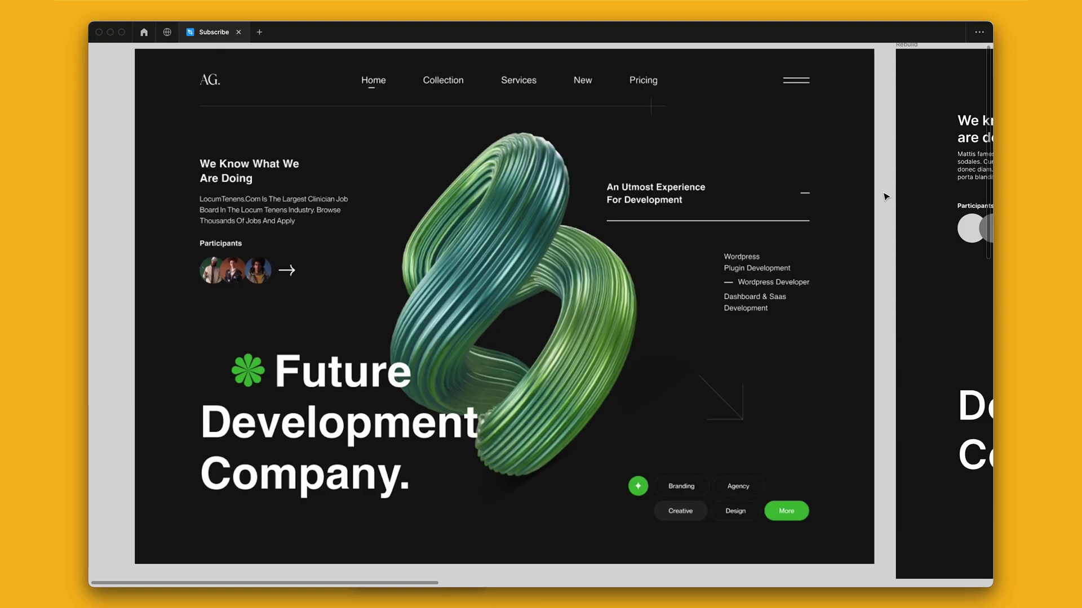
Step: Look over the original, Rebuild and Mobile Version designs and inspect the Mobile Version's image-wrapper and Max width layers
scroll(886, 196, "right", 10)
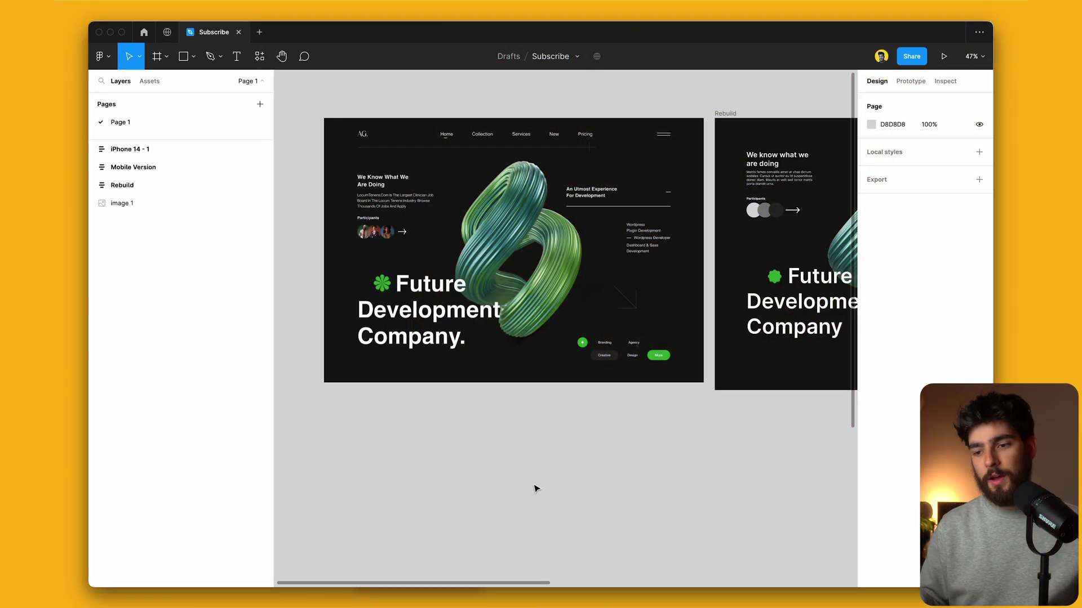
scroll(535, 488, "right", 10)
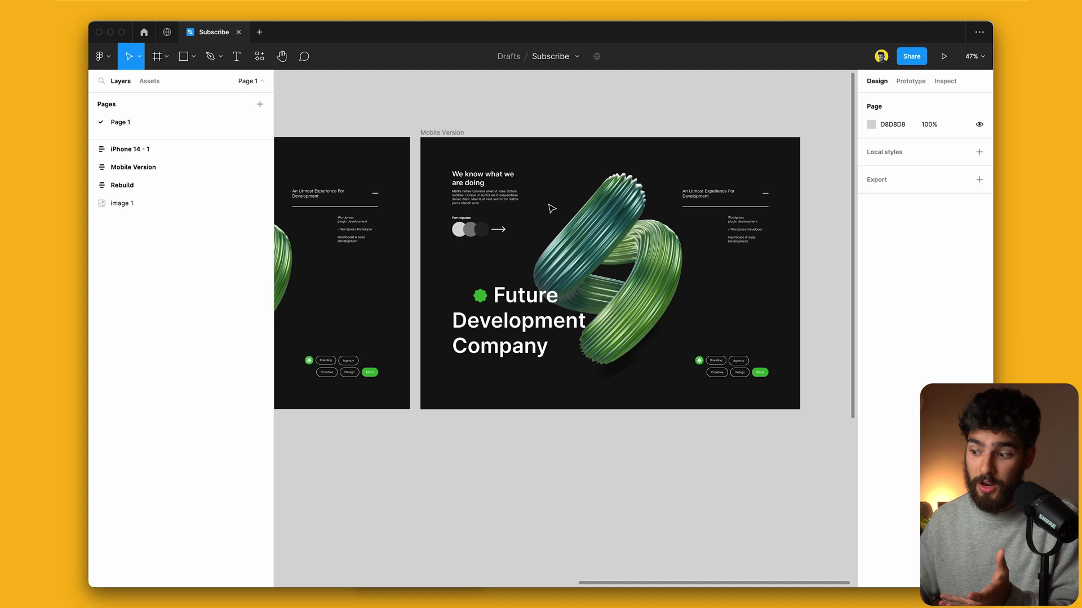
scroll(552, 208, "up", 3)
left_click(543, 285)
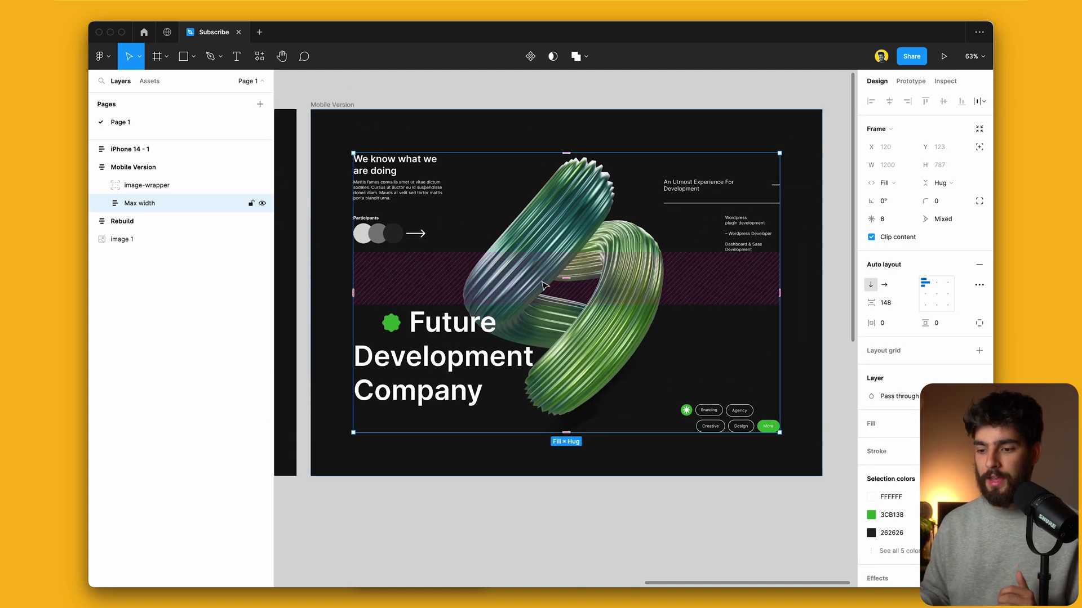
left_click(544, 286)
left_click(210, 184)
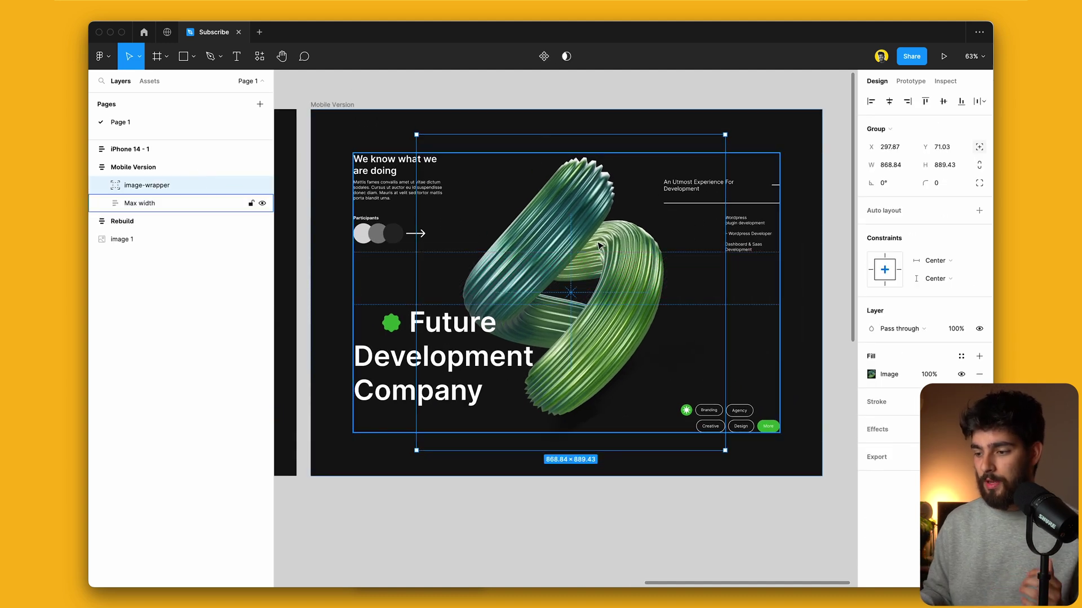
left_click(129, 203)
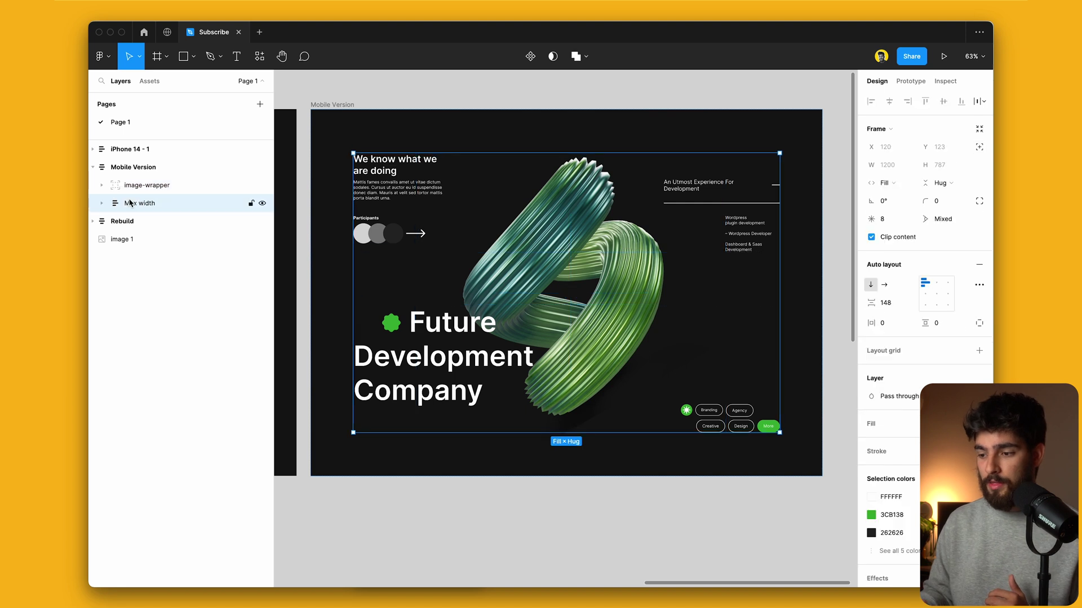
Step: Examine the nested layers of Max width, including Top Frame, Bottom Frame, their content groups and the participants' Images frame
left_click(102, 203)
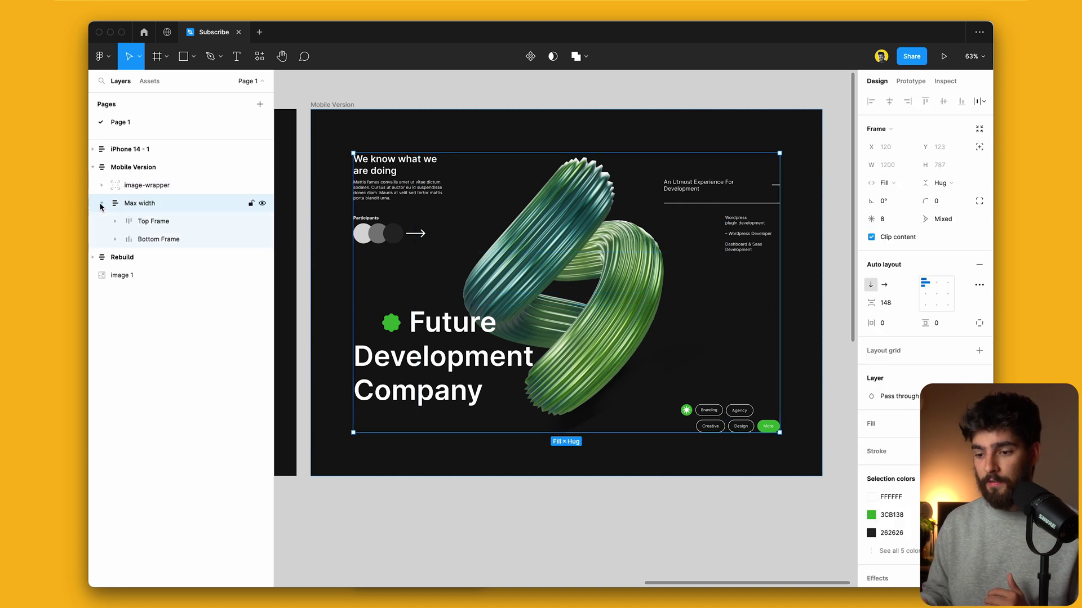
left_click(190, 220)
left_click(174, 240)
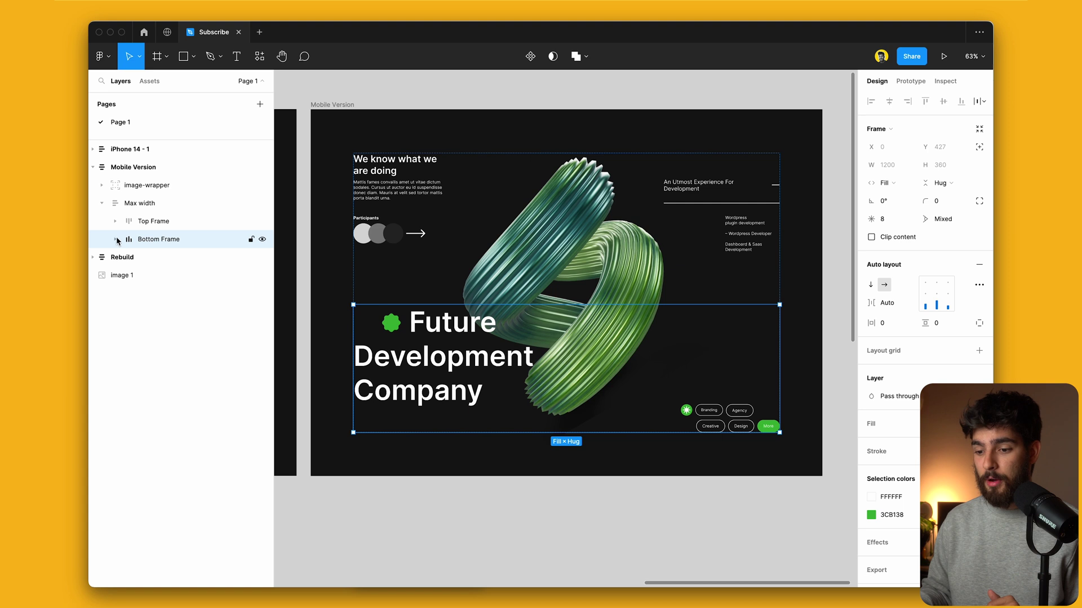
left_click(117, 239)
left_click(115, 221)
left_click(162, 257)
left_click(128, 240)
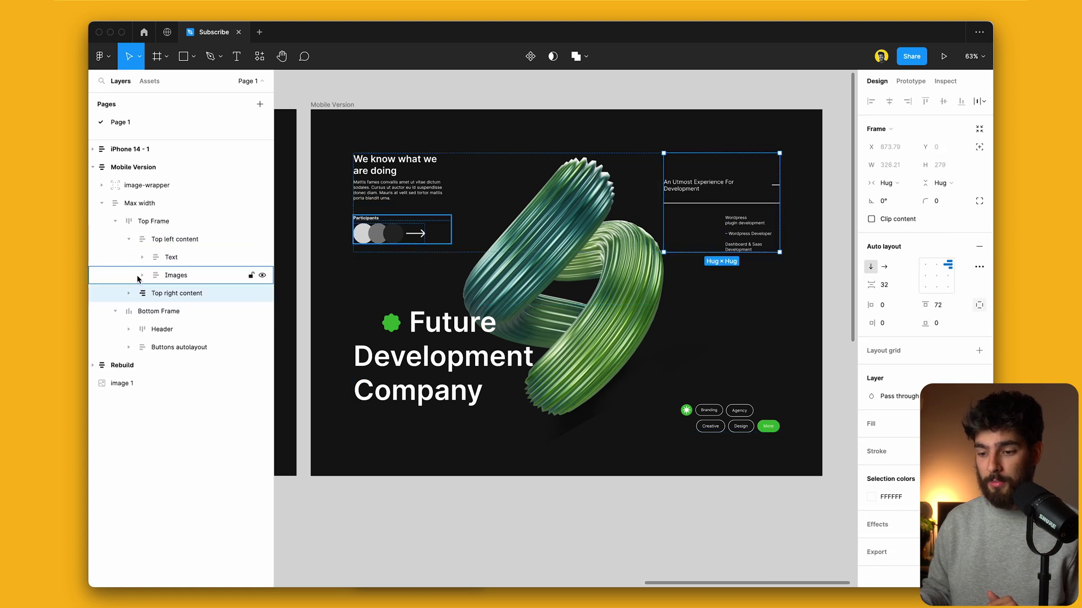
left_click(129, 293)
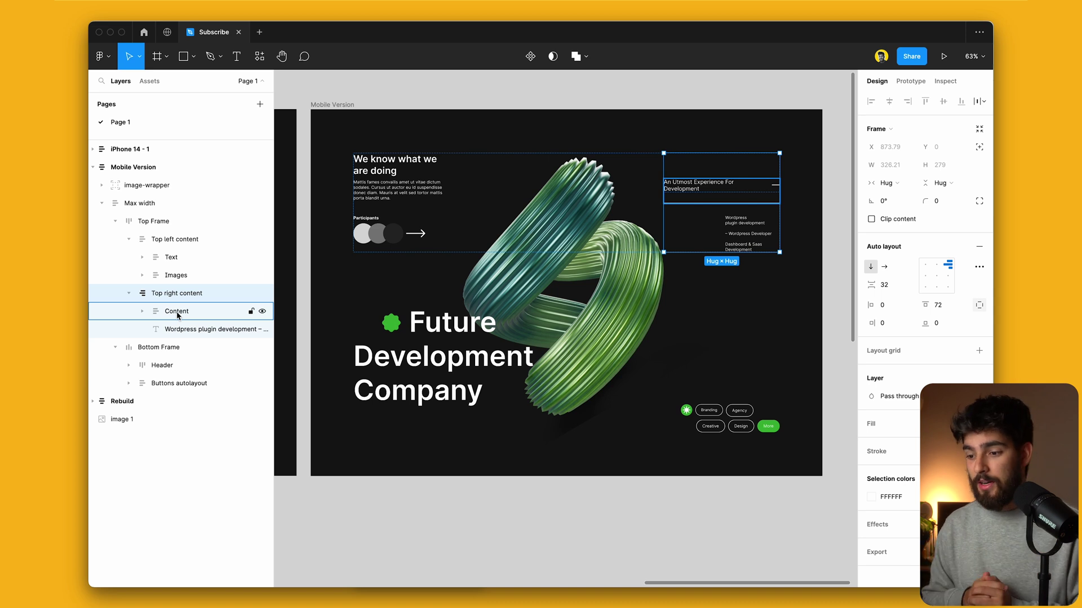
double_click(386, 228)
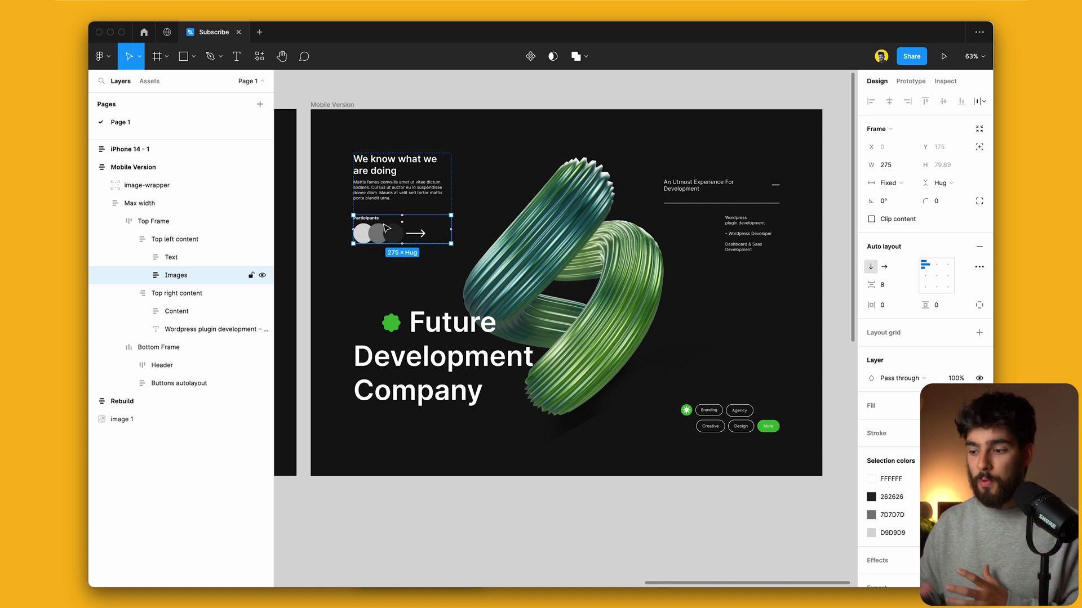
Step: Set the Mobile Version frame's horizontal auto layout padding to 24
scroll(386, 228, "right", 2)
scroll(386, 228, "down", 1)
left_click(692, 94)
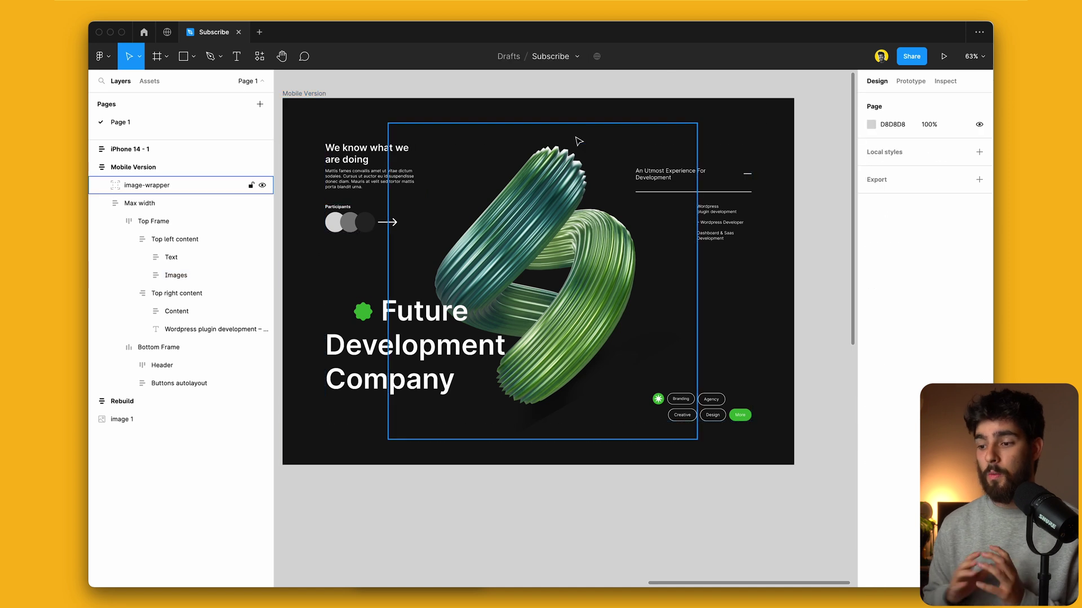
left_click(346, 118)
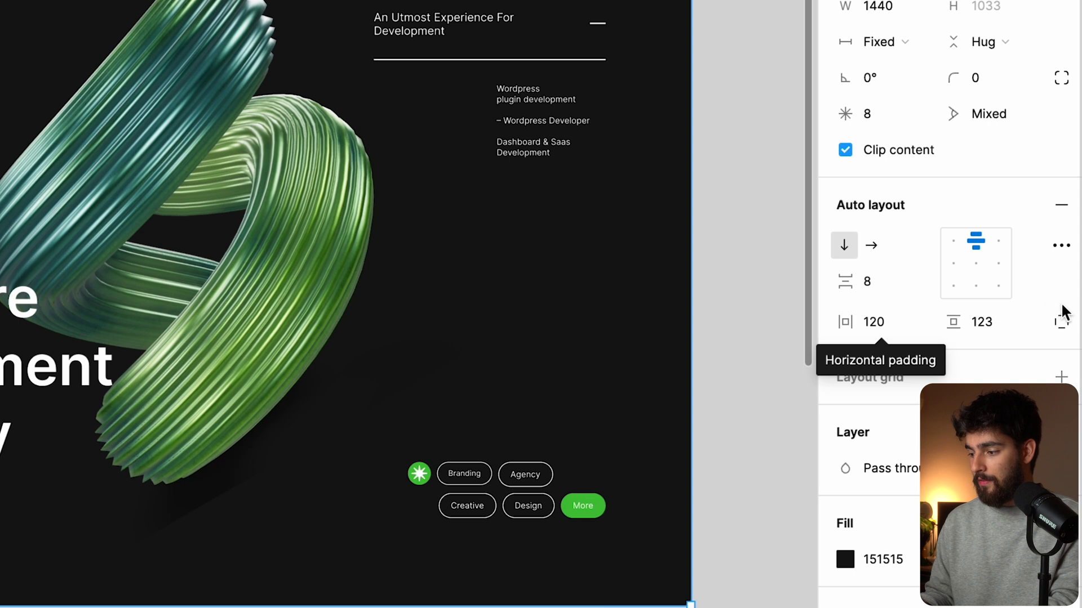
left_click(899, 319)
type("24")
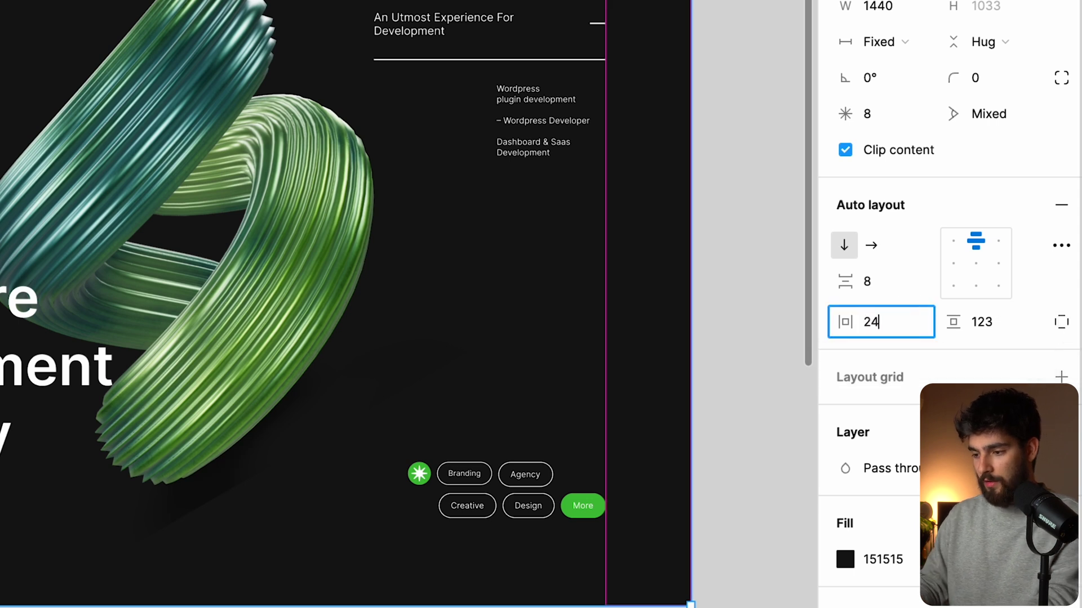
key("Return")
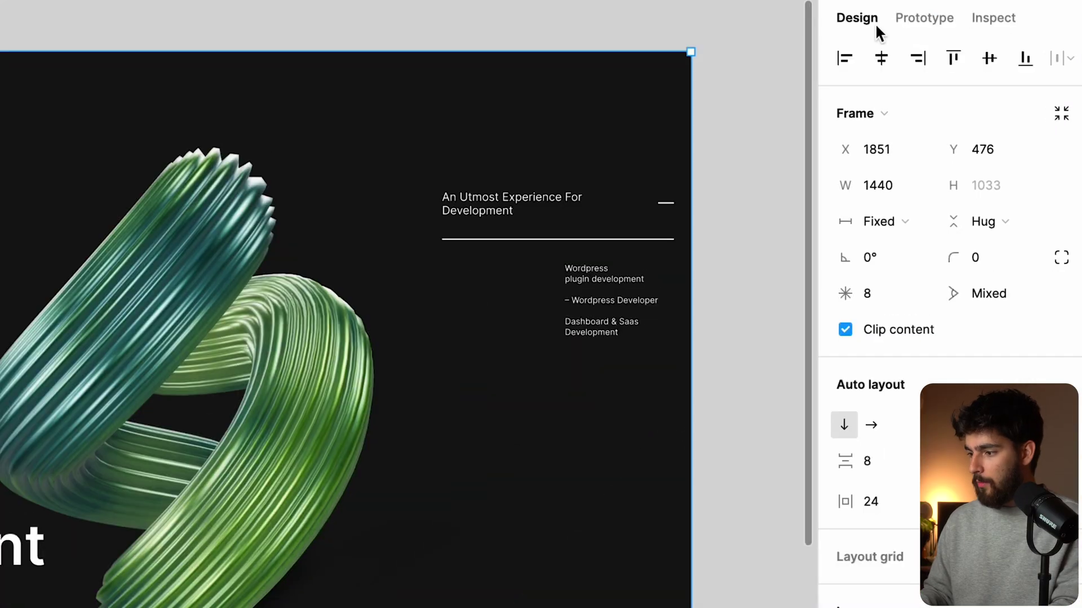
Step: Resize the Mobile Version frame to the iPhone 14 preset (390 × 844) and check its content in outline view
left_click(878, 129)
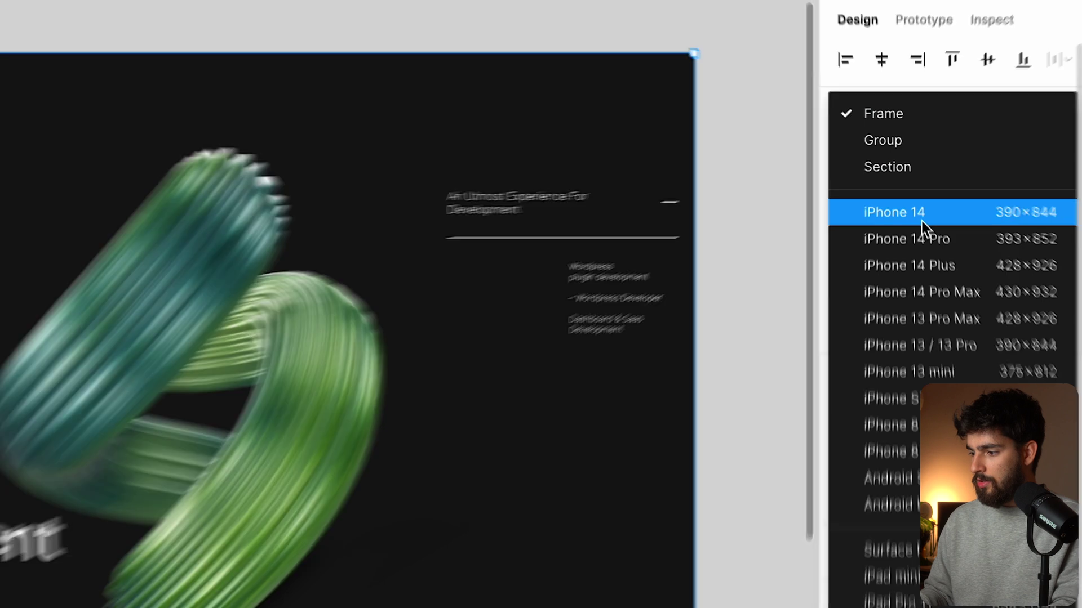
left_click(861, 221)
scroll(505, 188, "left", 3)
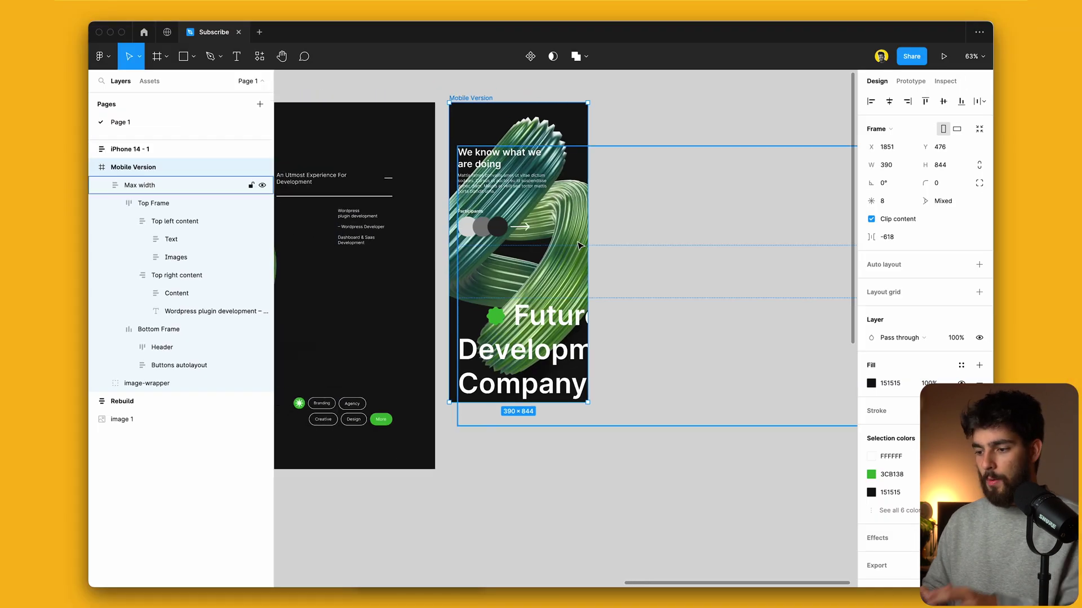
key("super+y")
scroll(581, 246, "right", 5)
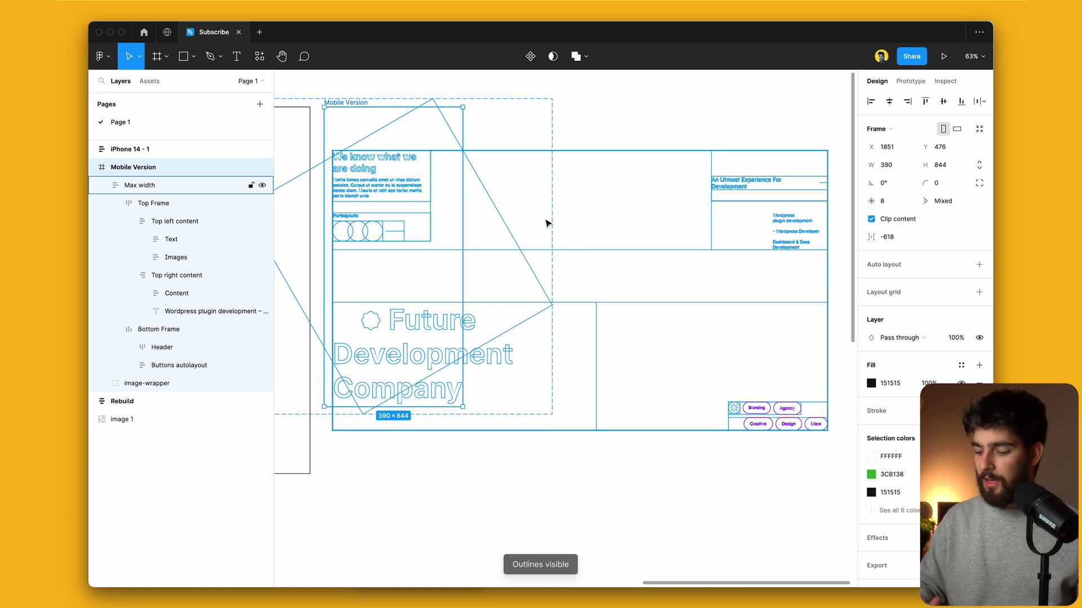
key("super+y")
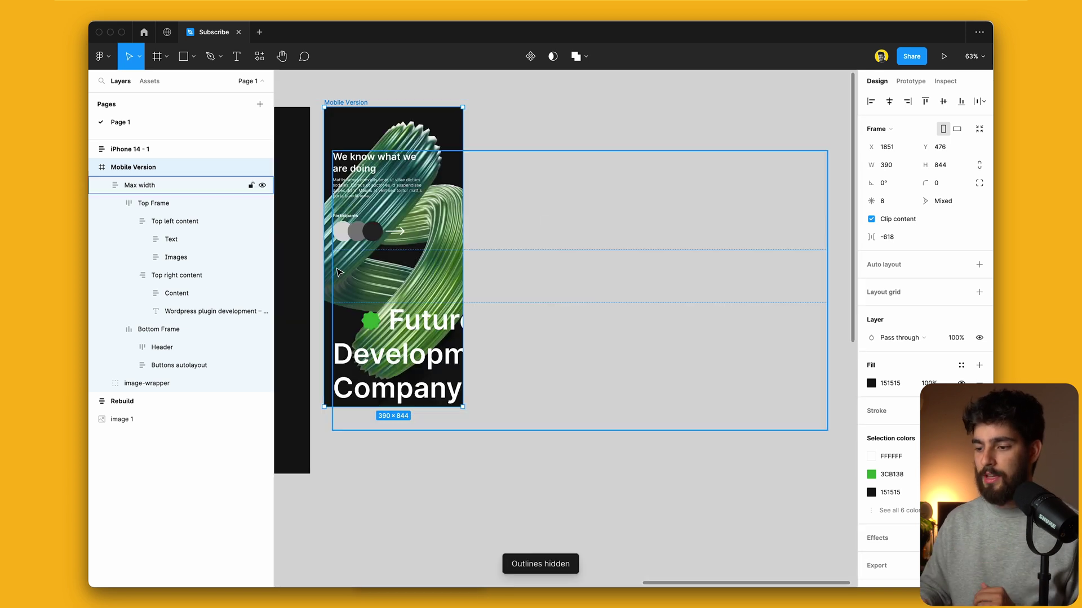
left_click(386, 277, "super")
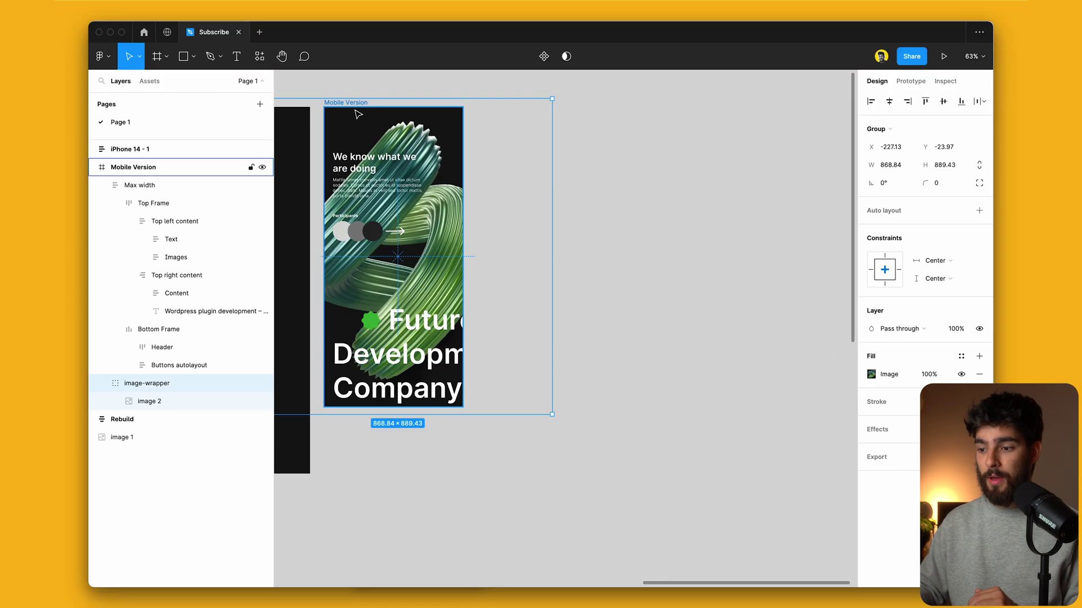
Step: Undo the last changes to the Mobile Version frame, including the iPhone 14 resizing
left_click(346, 103)
left_click_drag(463, 169, 462, 215)
key("super+z")
key("super+z")
key("super+z")
Step: Add auto layout to the Mobile Version frame, stacking the image-wrapper above the Max width section
key("Return")
left_click(603, 291)
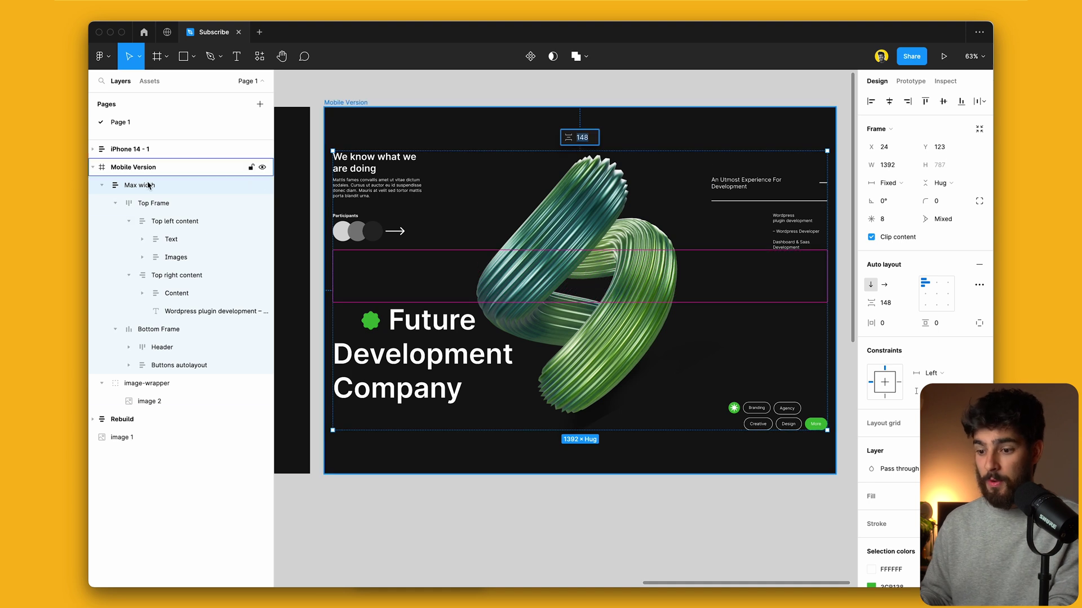
left_click(165, 383)
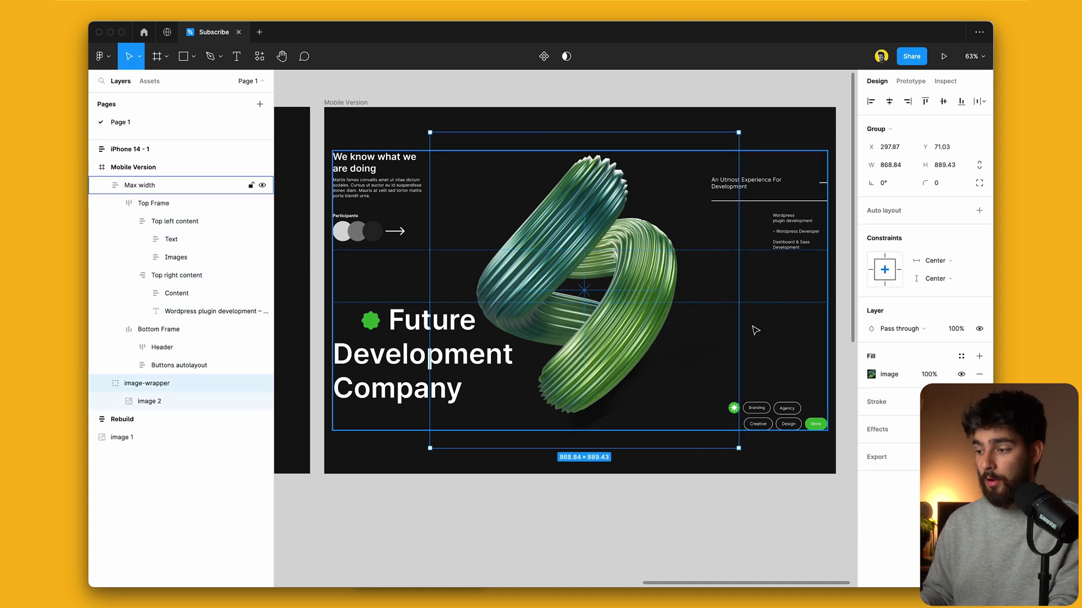
key("shift+Return")
scroll(523, 261, "down", 2)
key("shift+a")
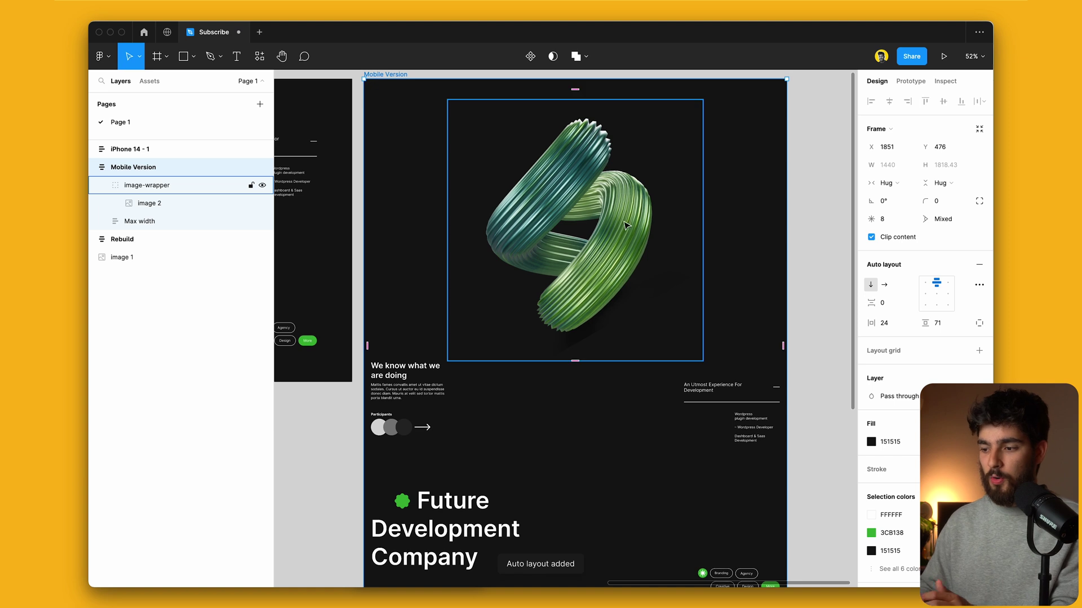
left_click(598, 217)
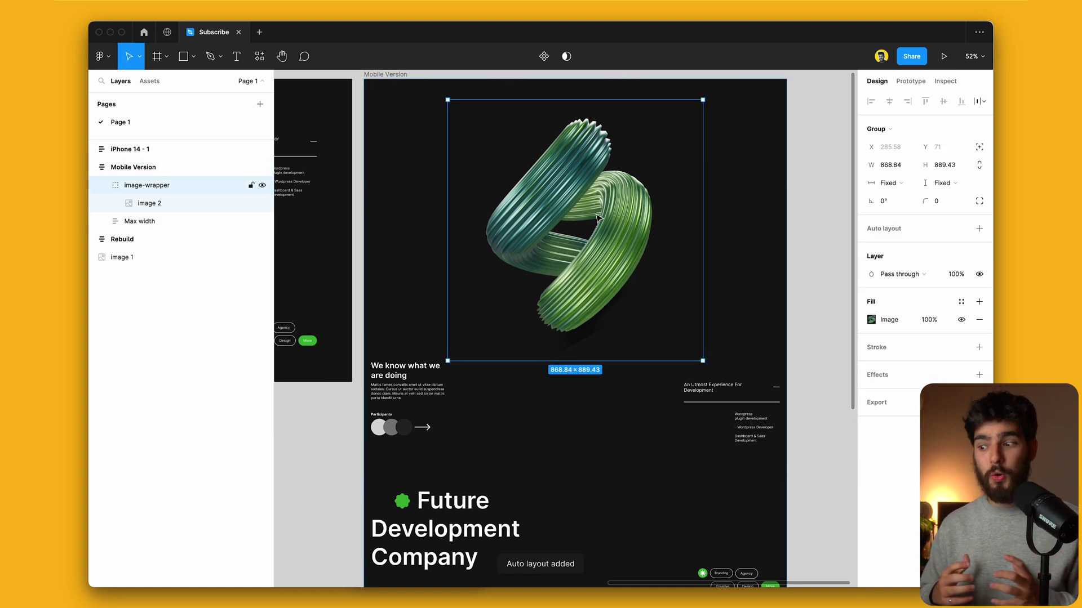
left_click(455, 435)
scroll(493, 403, "down", 2)
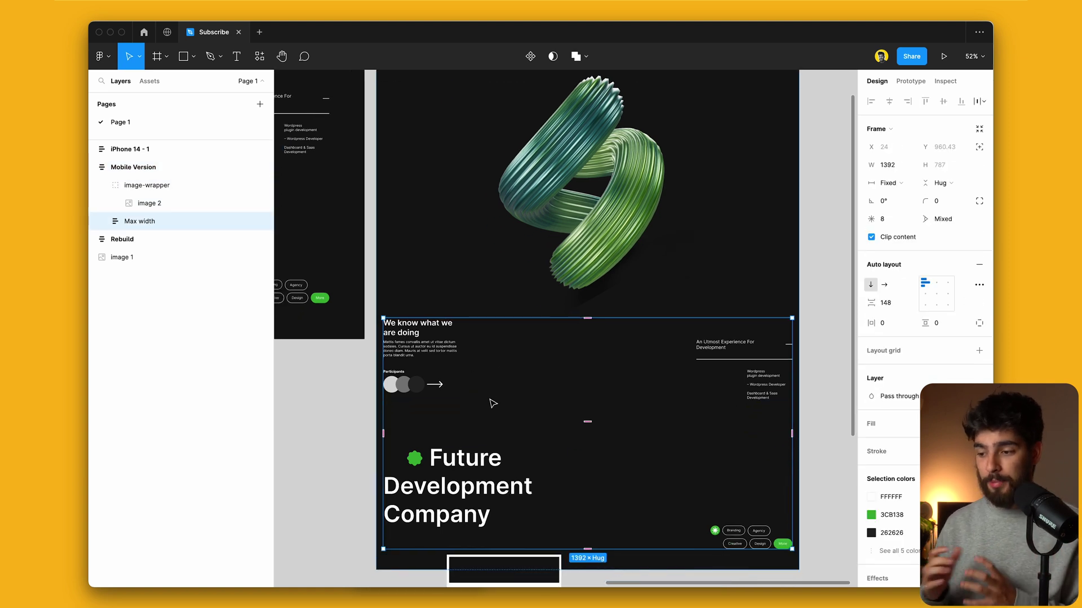
left_click(424, 370)
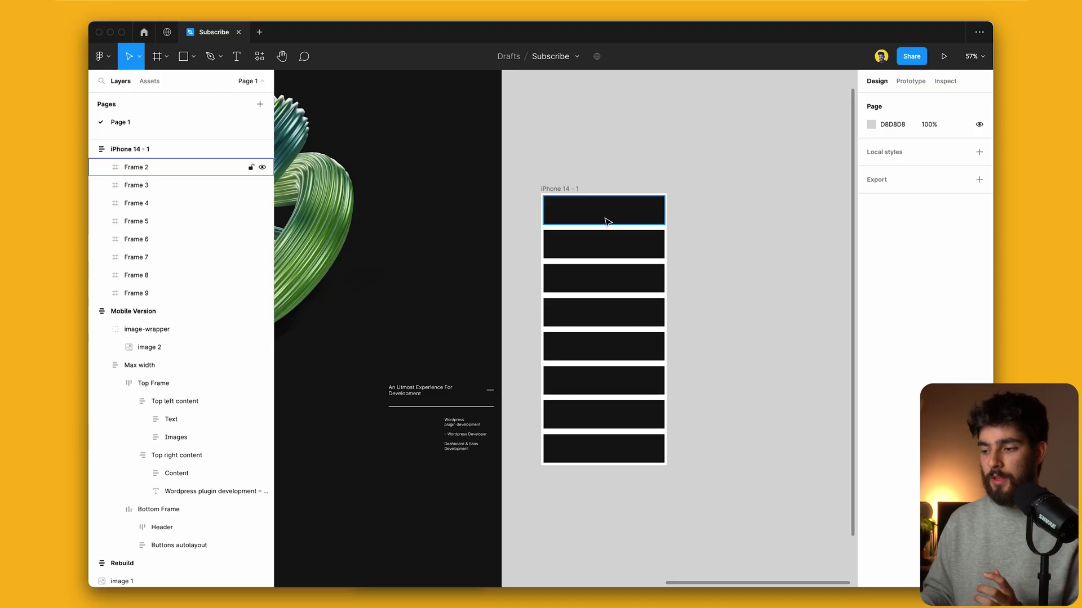
Step: In the iPhone 14 - 1 stack, enlarge Frame 2 to about 321 high and Frame 6 to about 148 high
left_click(608, 220)
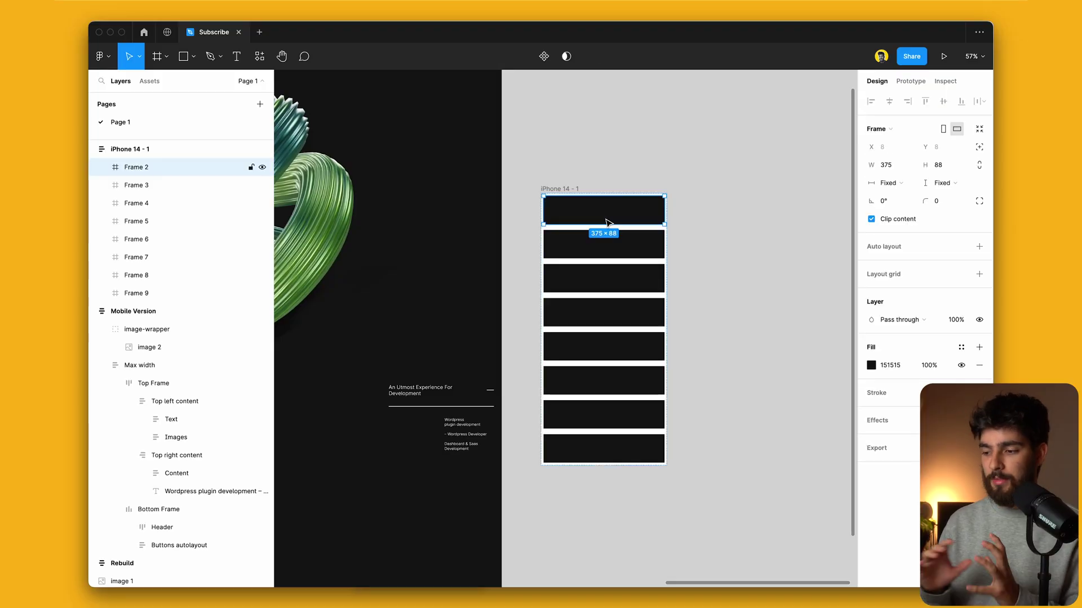
scroll(608, 221, "down", 5)
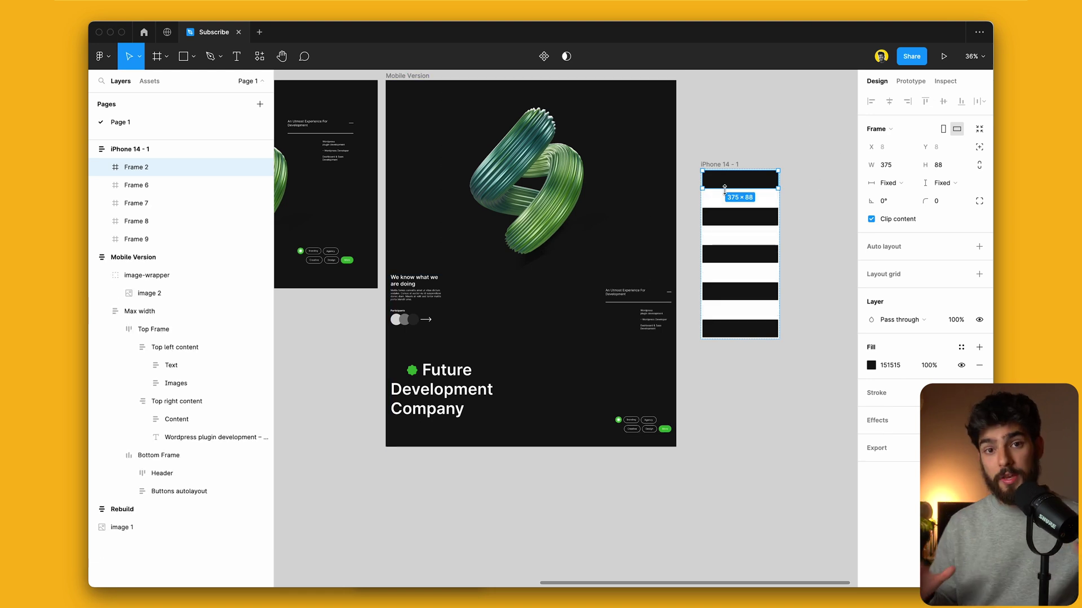
left_click_drag(724, 189, 727, 231)
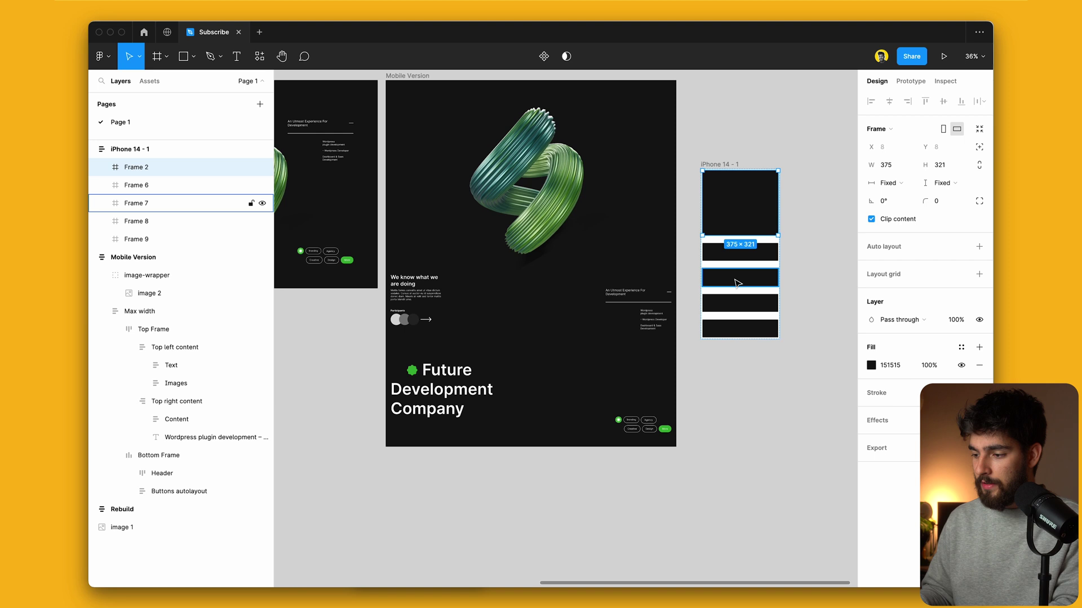
left_click(729, 259)
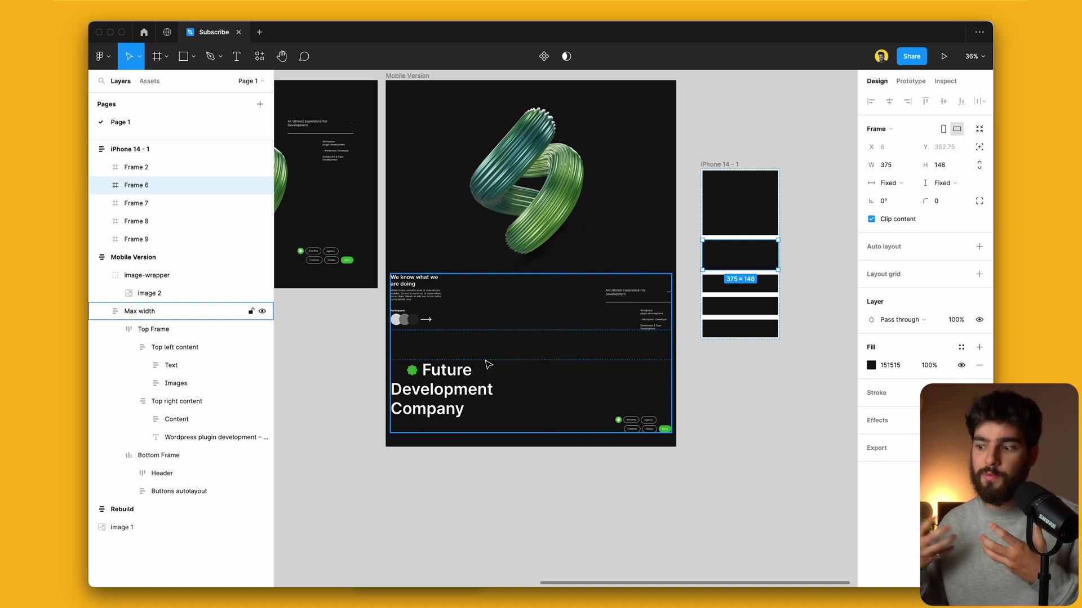
Step: Recolour Frame 7 with the sampled green 79C976 and Frame 8 with the sampled grey 7D7D7D in the iPhone 14 - 1 stack
left_click(356, 289)
scroll(356, 289, "up", 2)
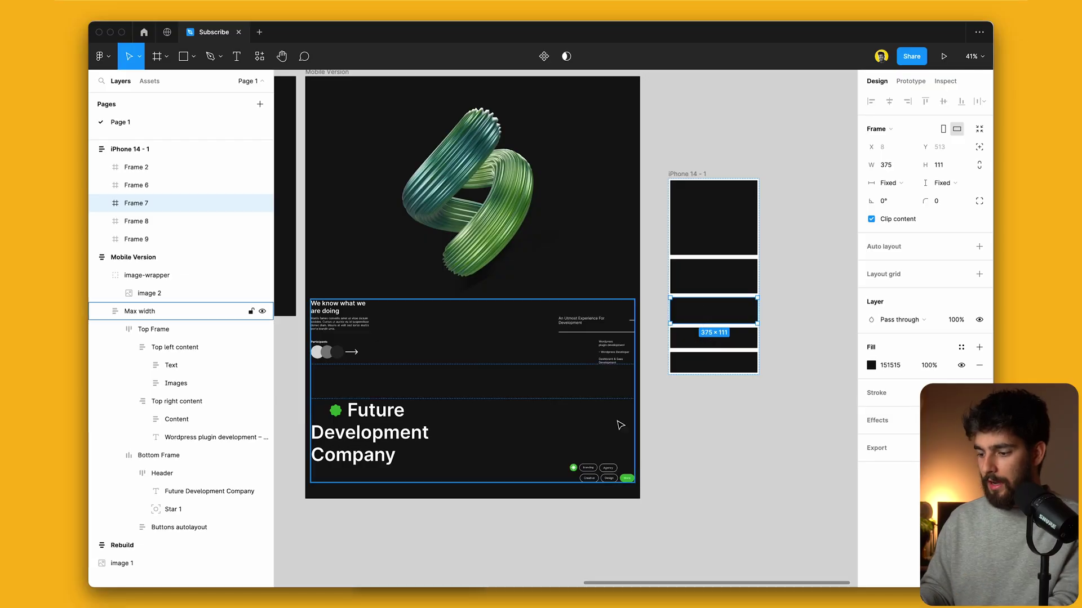
key("i")
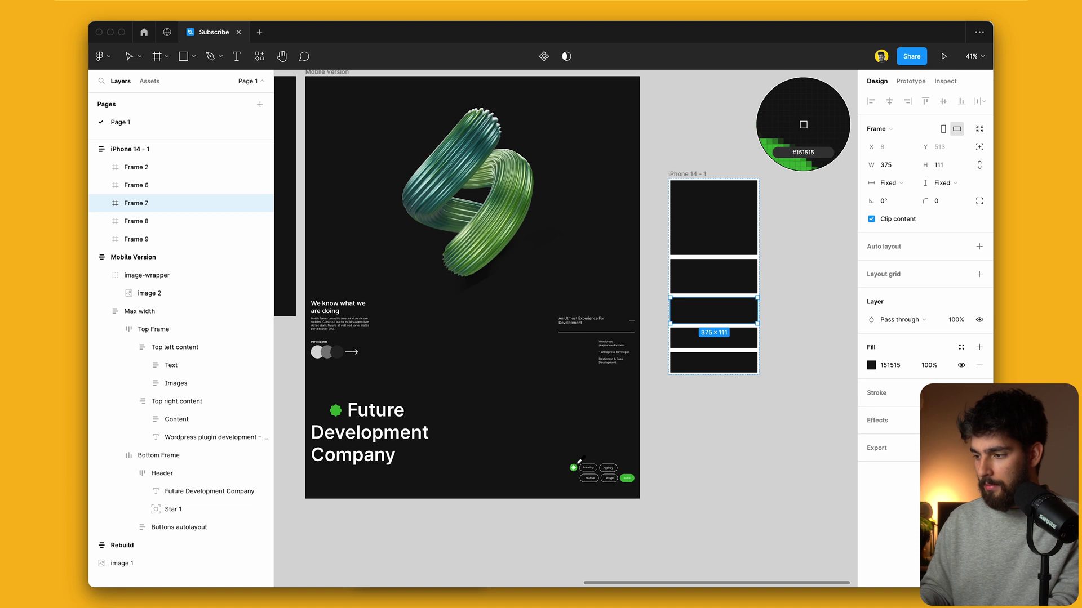
left_click(574, 467)
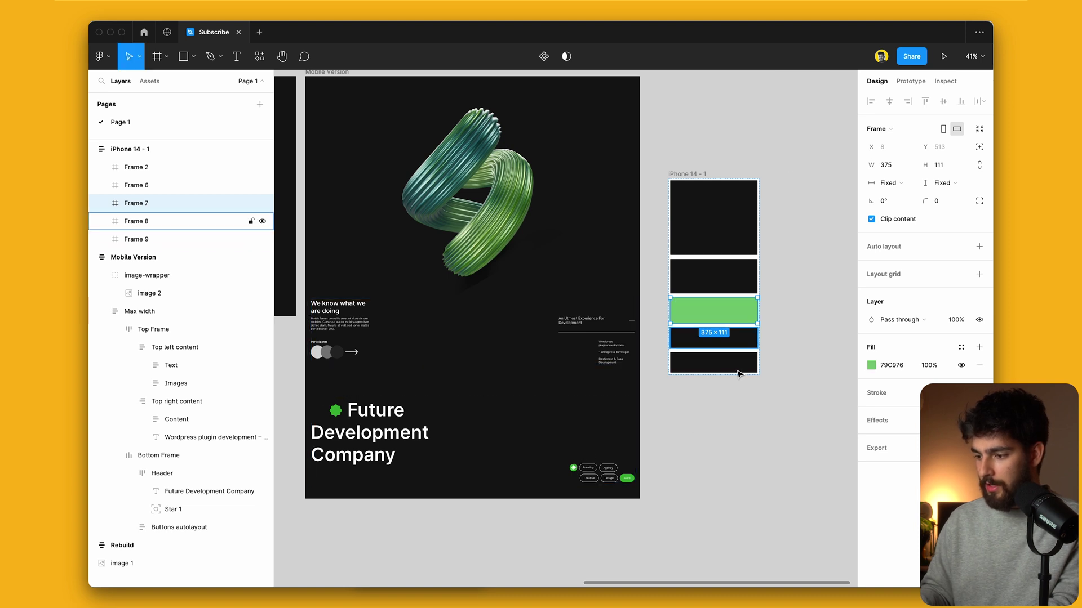
left_click(732, 340)
key("i")
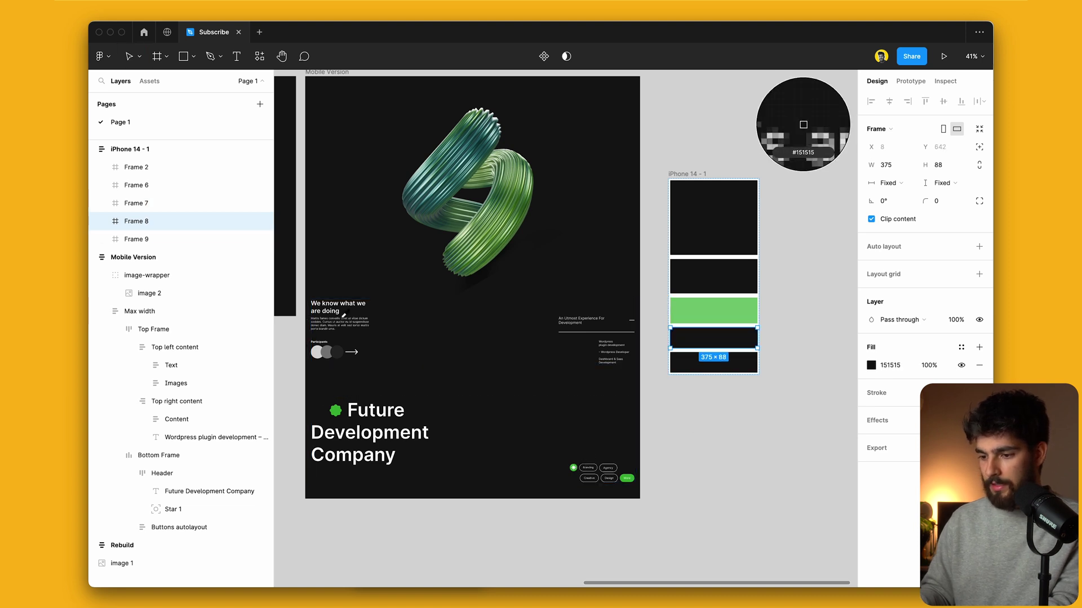
left_click(326, 352)
Step: Delete Frame 9 and shorten the iPhone 14 - 1 frame so it closes around the four remaining blocks
key("Tab")
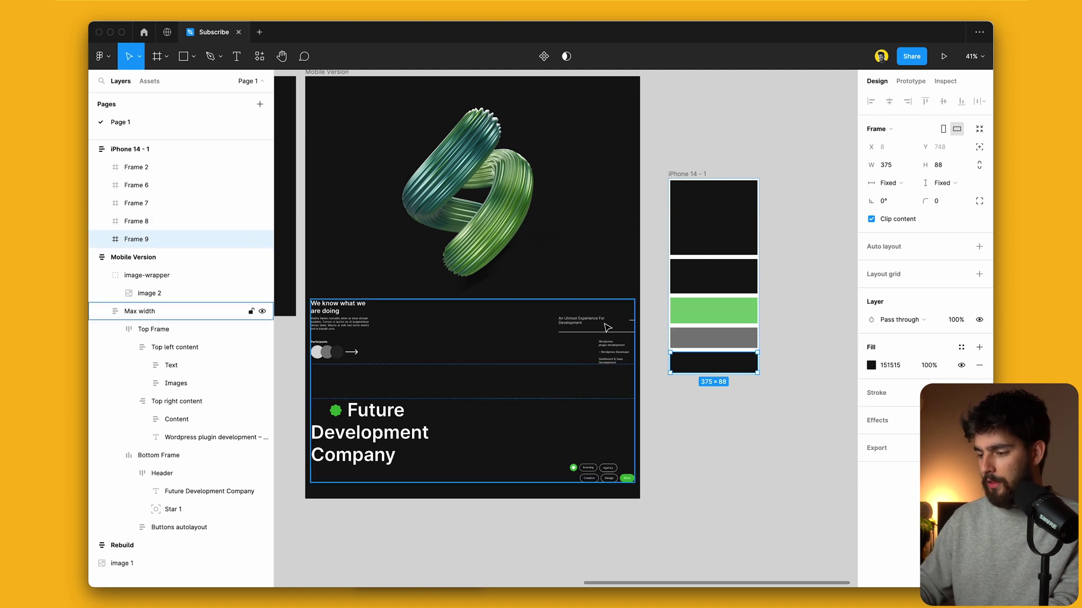
key("Delete")
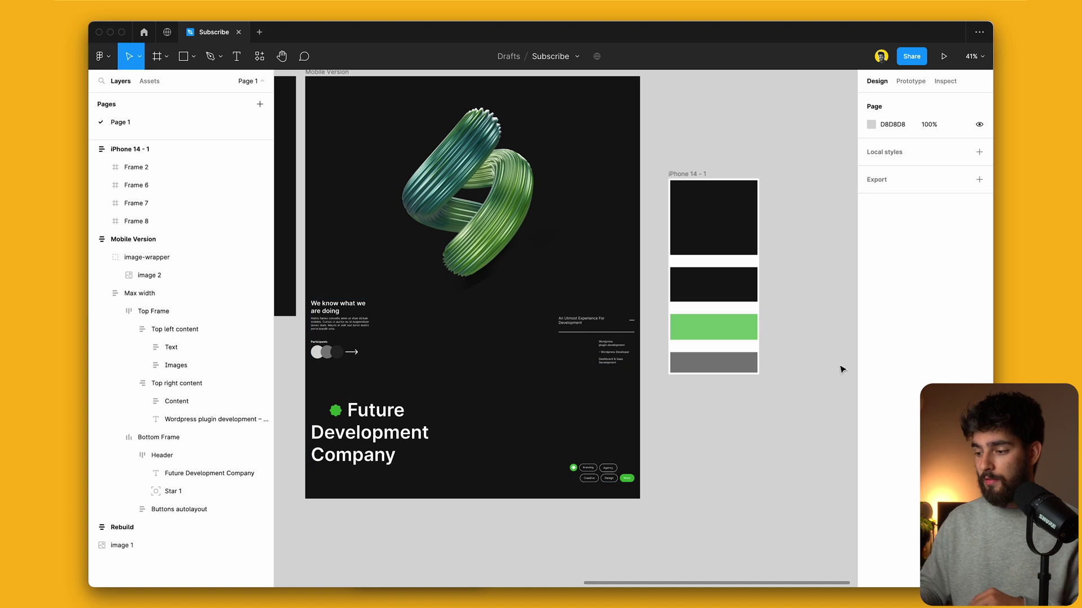
left_click(716, 373)
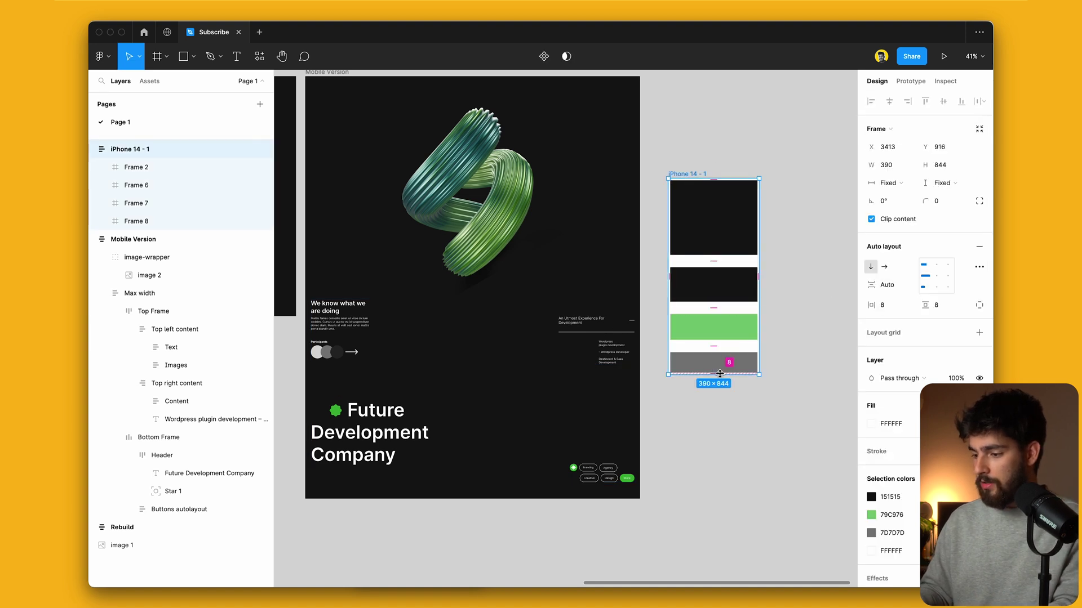
left_click_drag(722, 376, 714, 344)
left_click(747, 397)
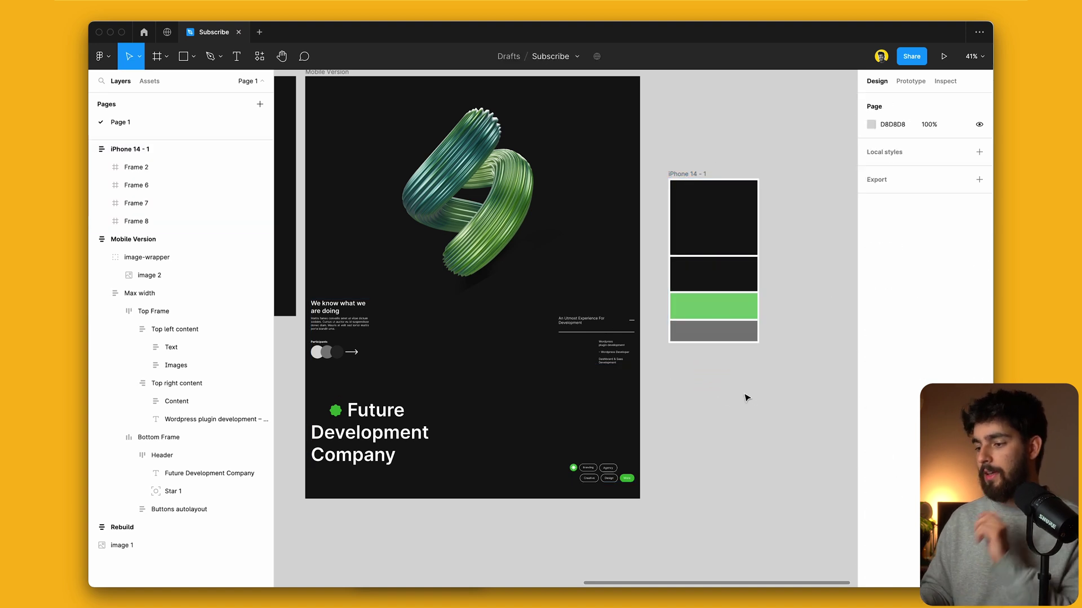
Step: Fill Frame 6 with the headline star's green, 3CB138
left_click(718, 284)
key("i")
left_click(335, 410)
left_click(761, 315)
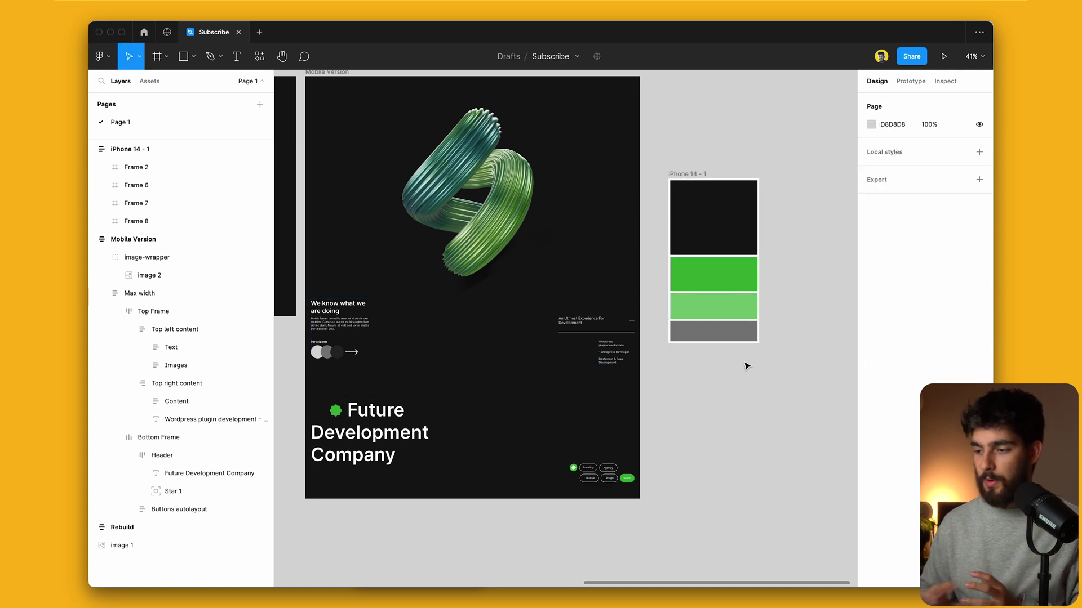
Step: Move the light green Frame 7 below the grey Frame 8 in the iPhone 14 - 1 stack
left_click(713, 270)
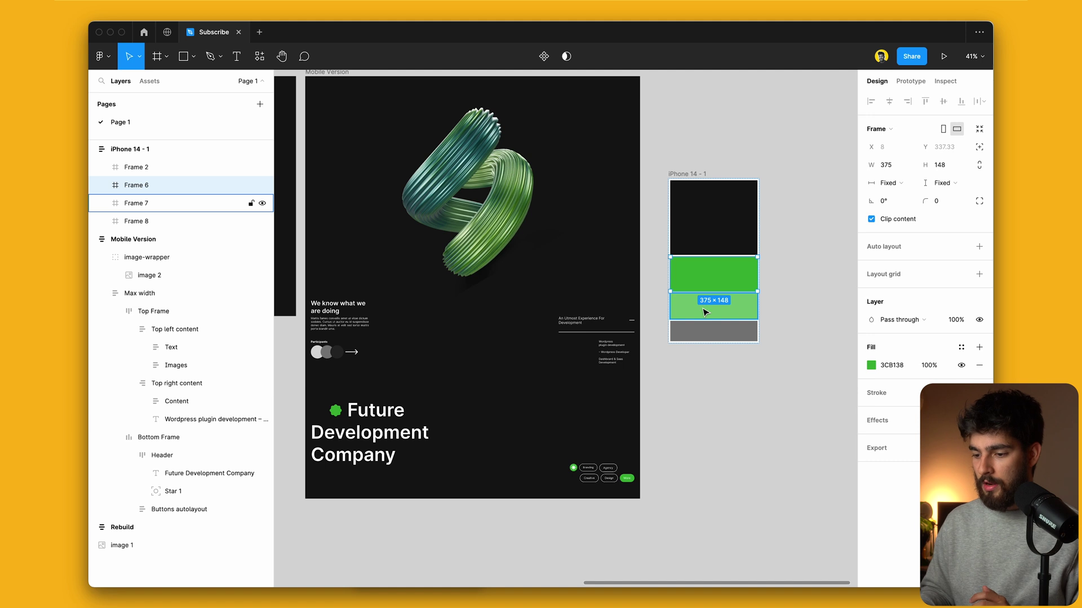
left_click(705, 312)
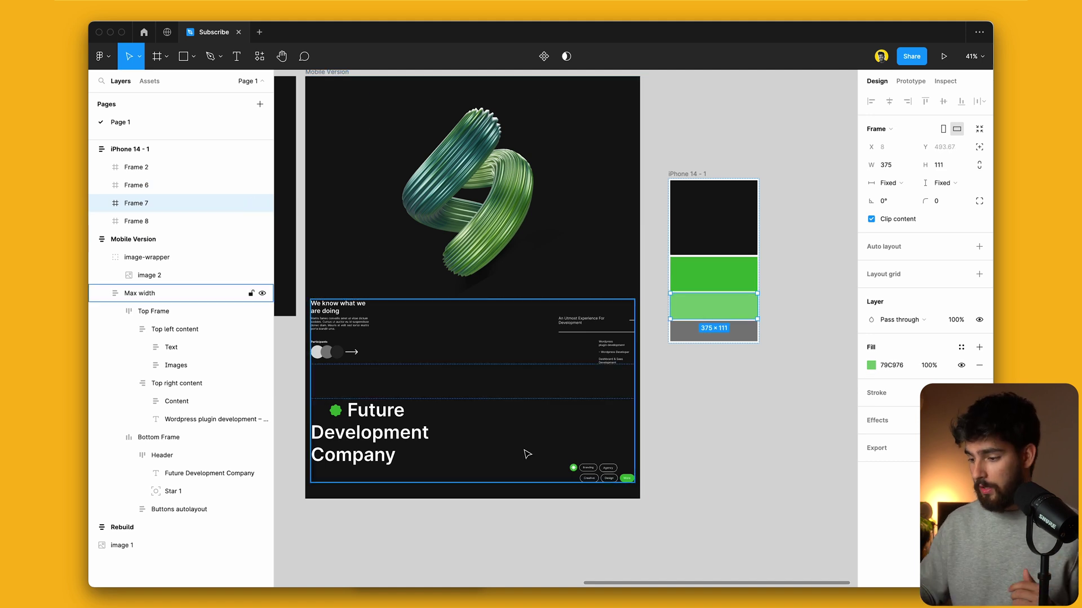
key("Down")
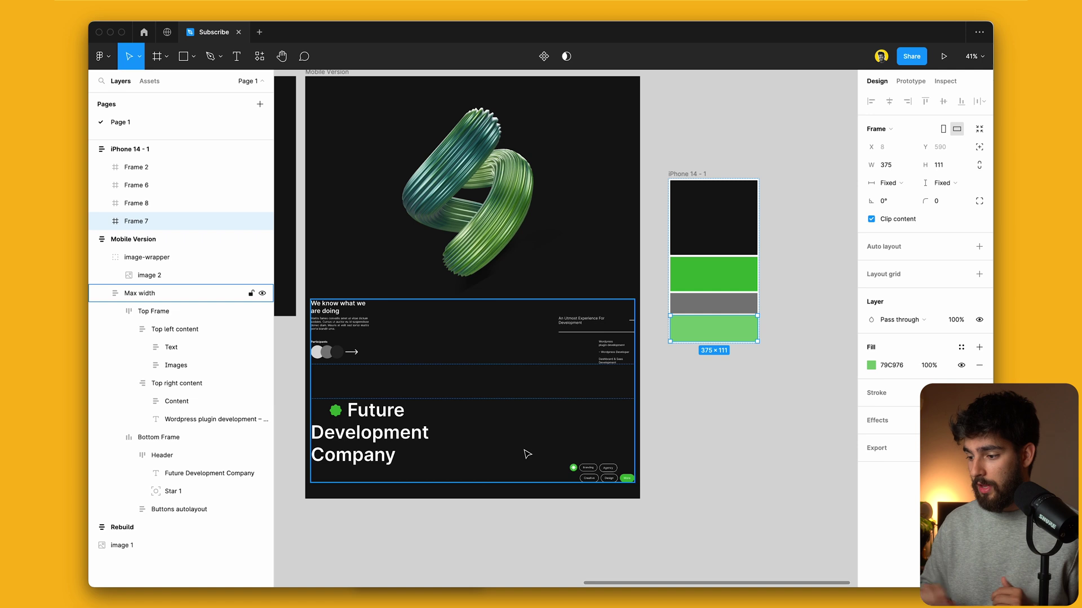
Step: Resize the Mobile Version frame to the iPhone 14 preset (390 × 844)
left_click(618, 455)
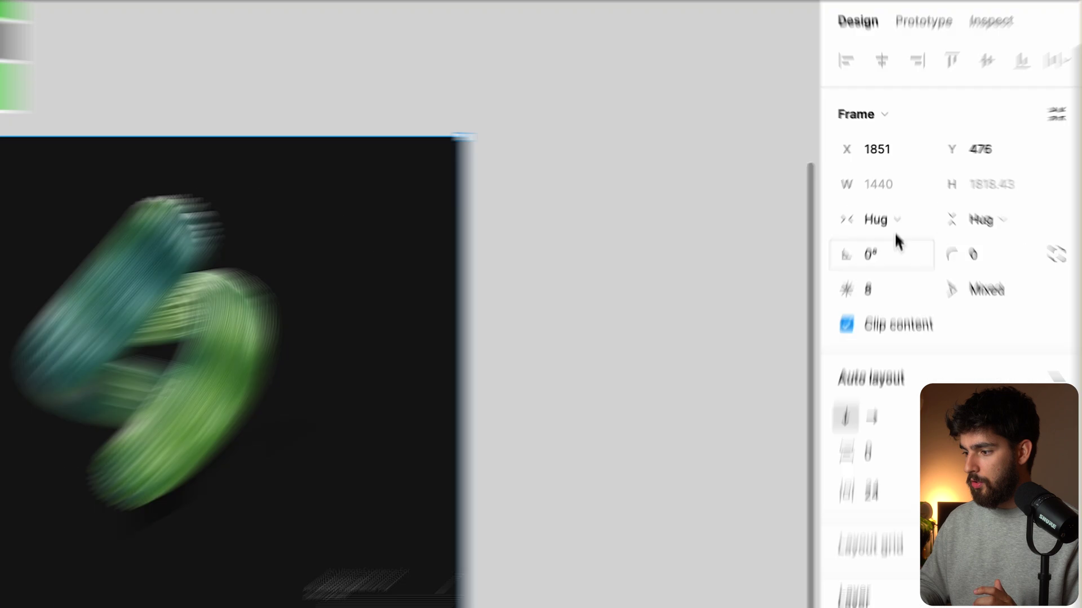
left_click(879, 129)
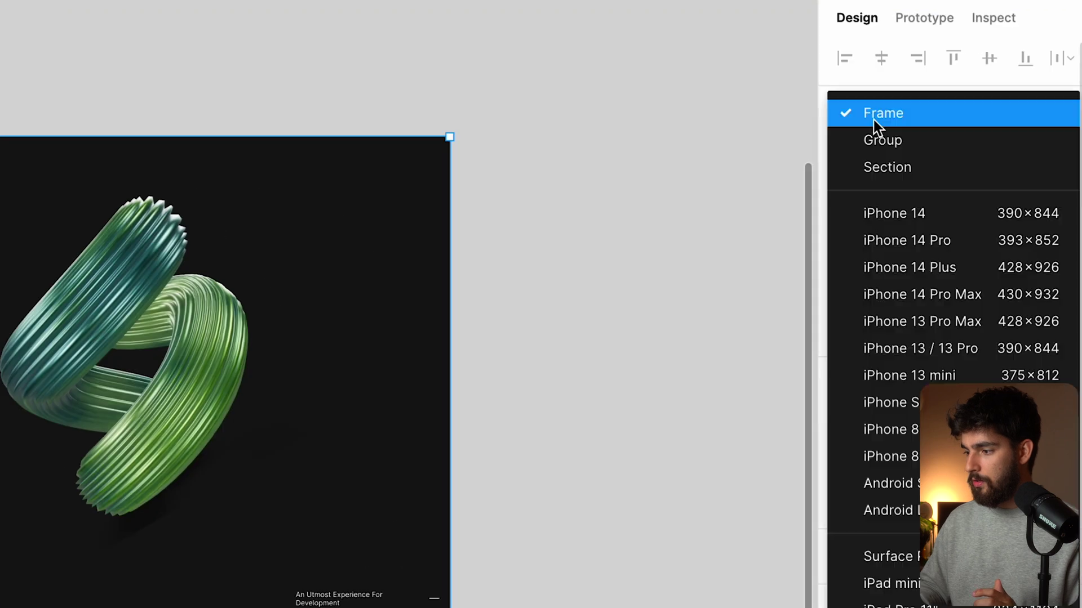
left_click(914, 203)
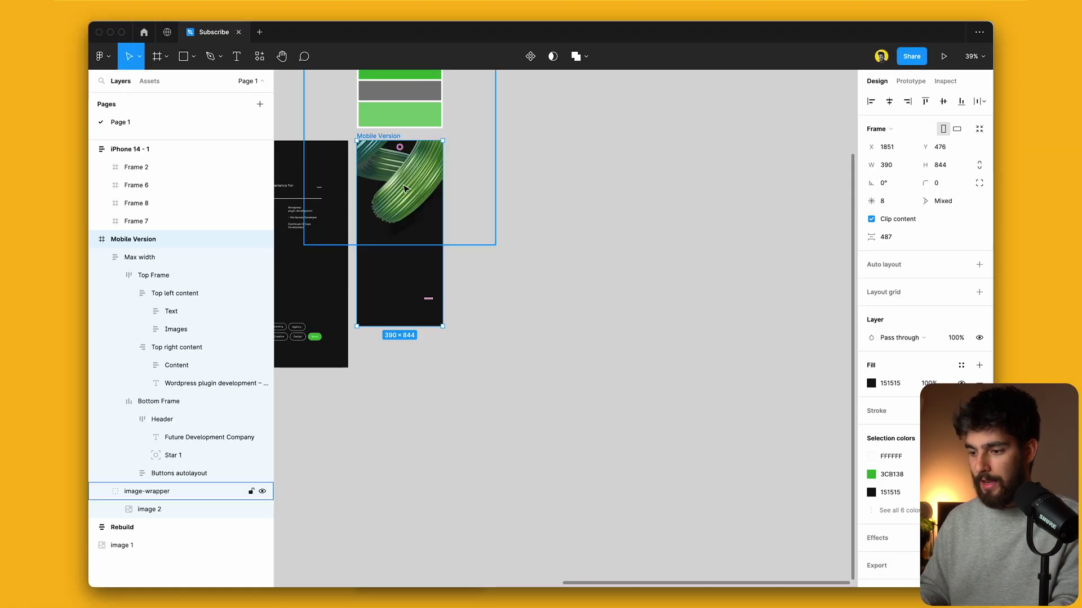
Step: Move image-wrapper above Max width in the Mobile Version layer order and collapse the nested layers
left_click(405, 189)
scroll(404, 189, "up", 3)
left_click_drag(336, 353, 191, 287)
key("ctrl+z")
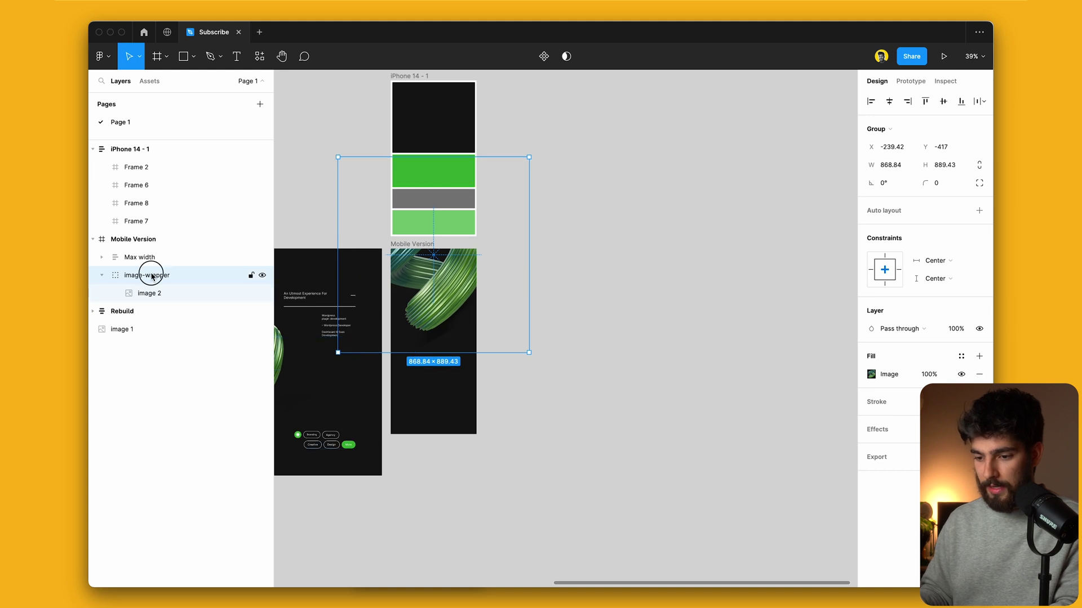
key("ctrl+bracketright")
left_click(101, 258)
left_click(95, 276)
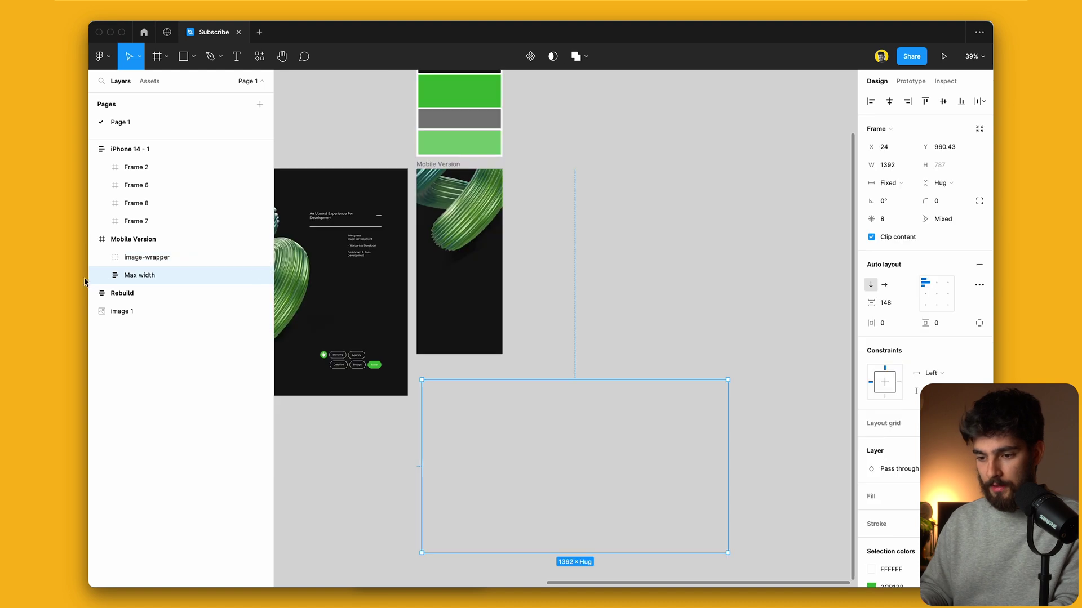
Step: In outline view, add vertical auto layout with 8 spacing to Mobile Version and resize the frame to 390 × 1004
left_click(102, 275)
key("ctrl+y")
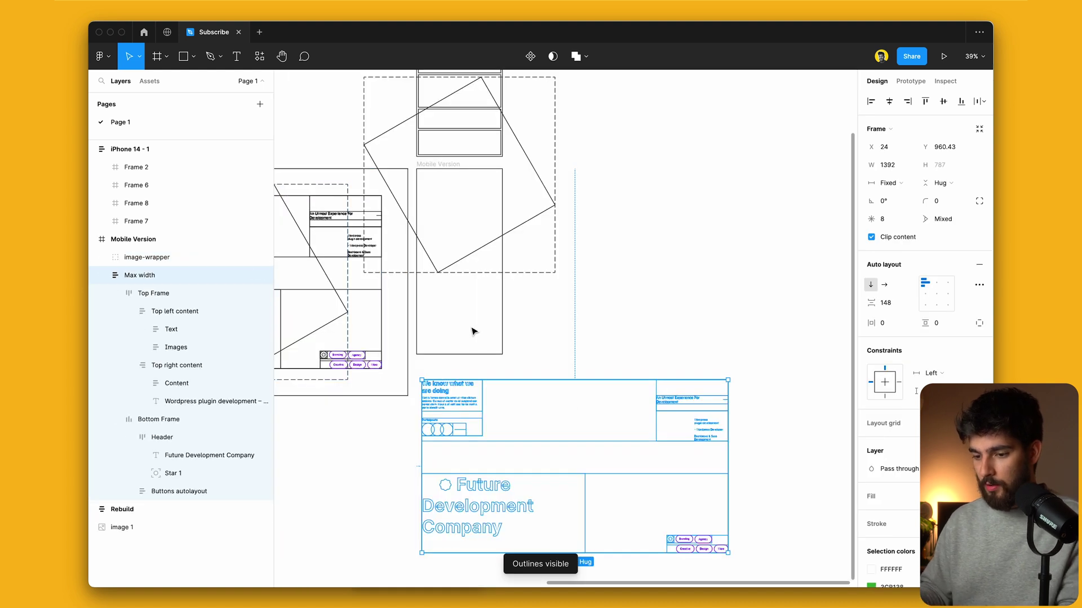
key("Escape")
key("shift+a")
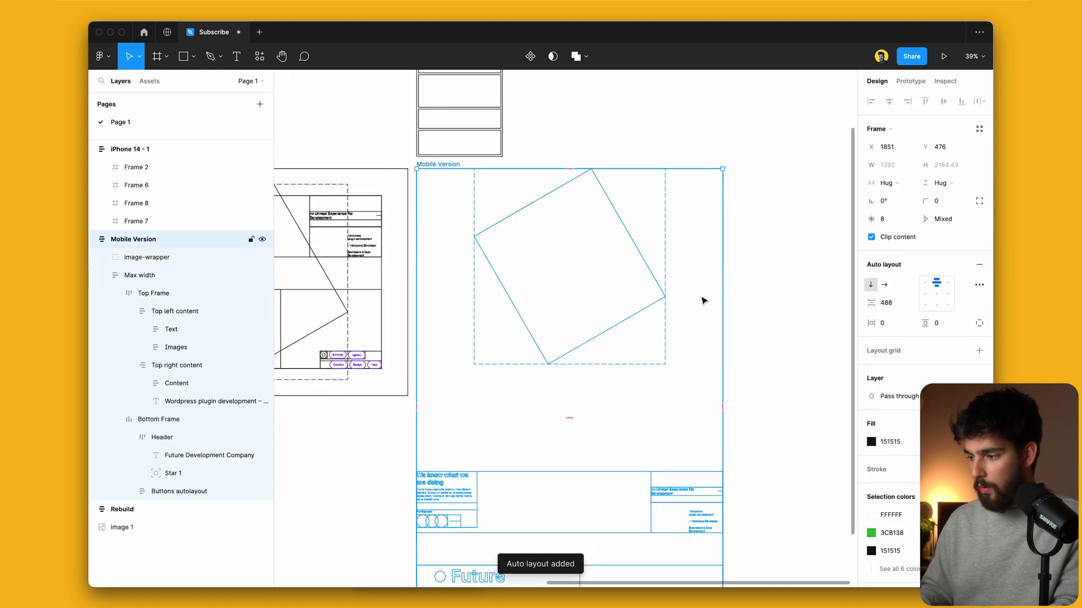
left_click(886, 302)
type("8")
key("Return")
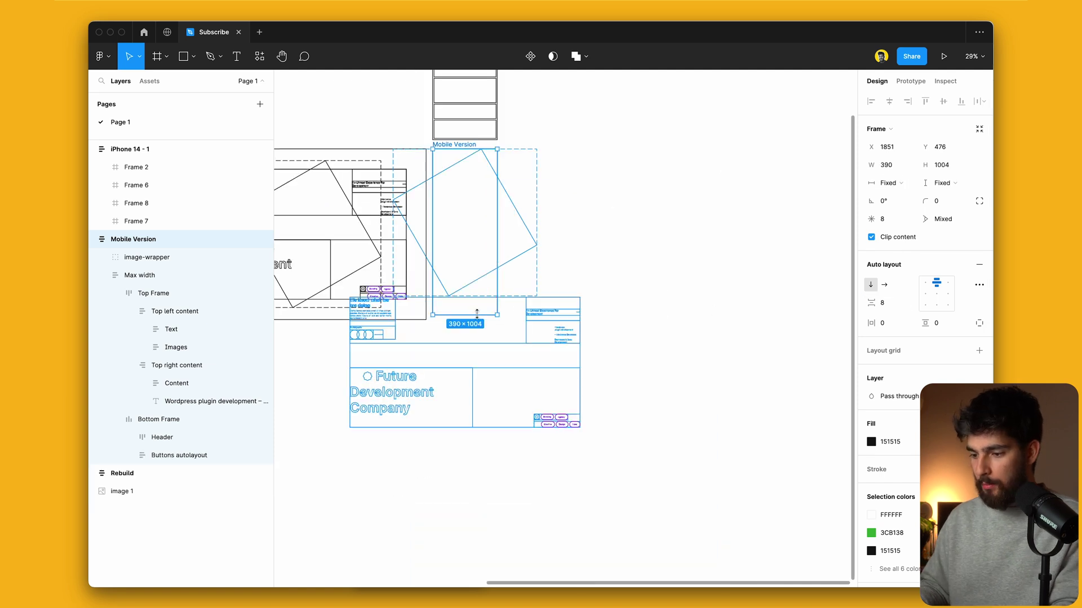
Step: Set the Bottom Frame's auto layout direction to vertical and select the Top right content frame
scroll(464, 299, "up", 5)
left_click(110, 419)
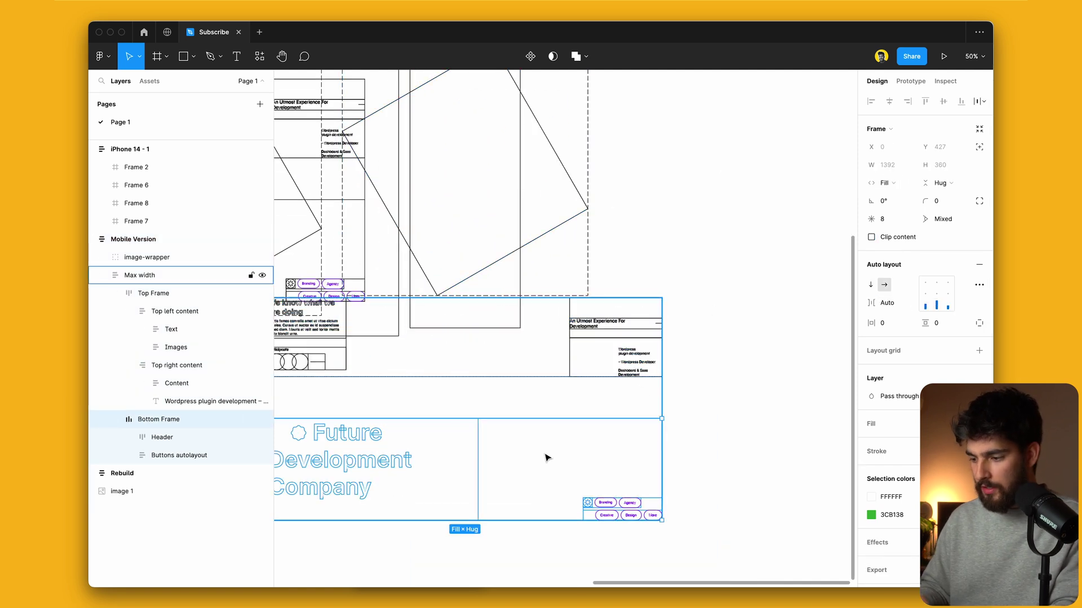
scroll(546, 458, "left", 3)
scroll(545, 458, "down", 2)
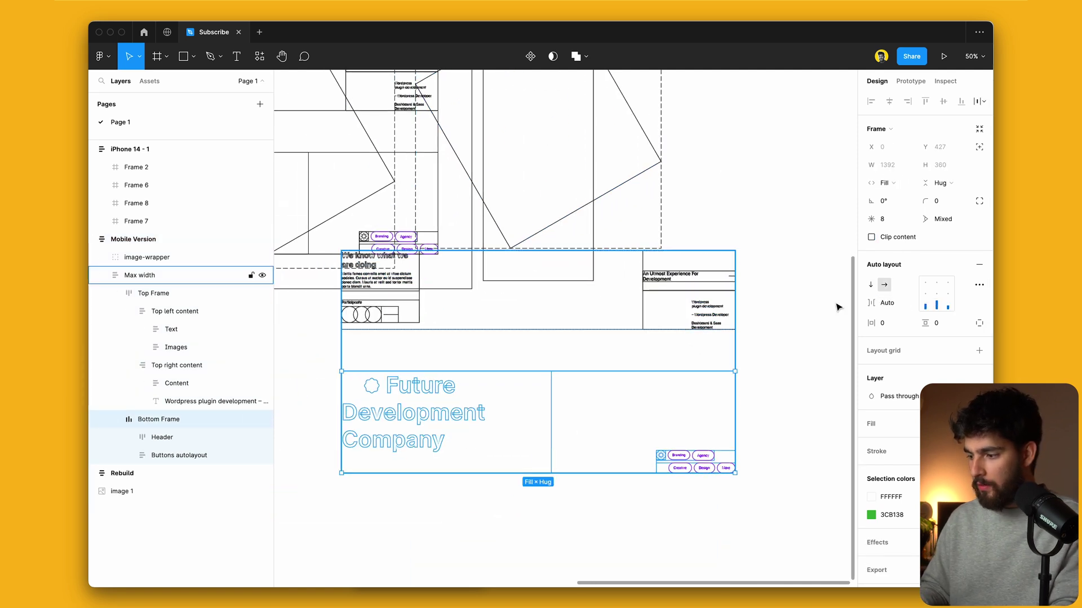
left_click(871, 285)
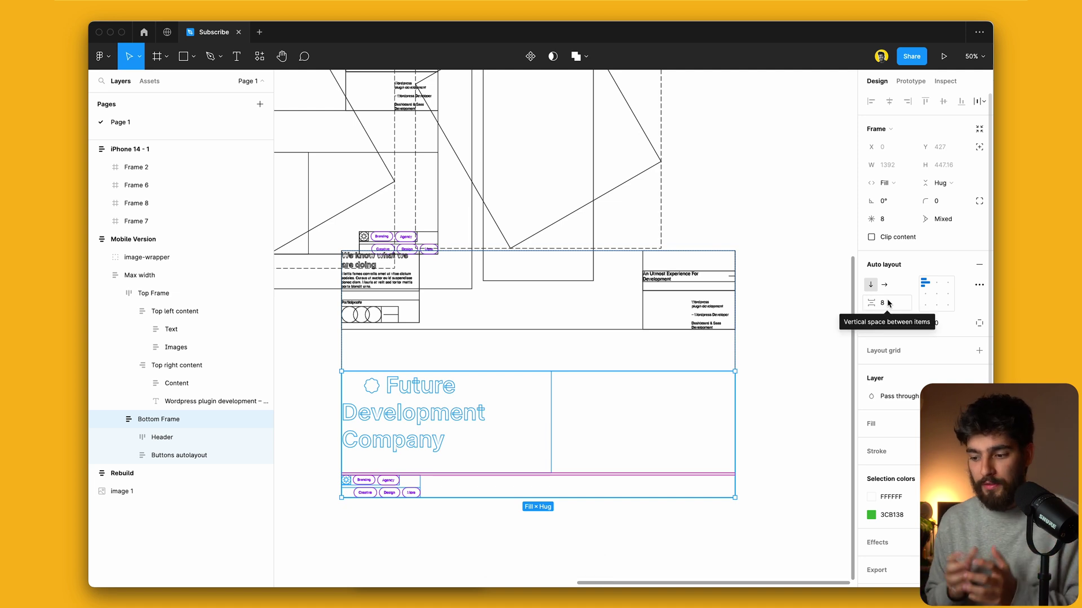
left_click(686, 283)
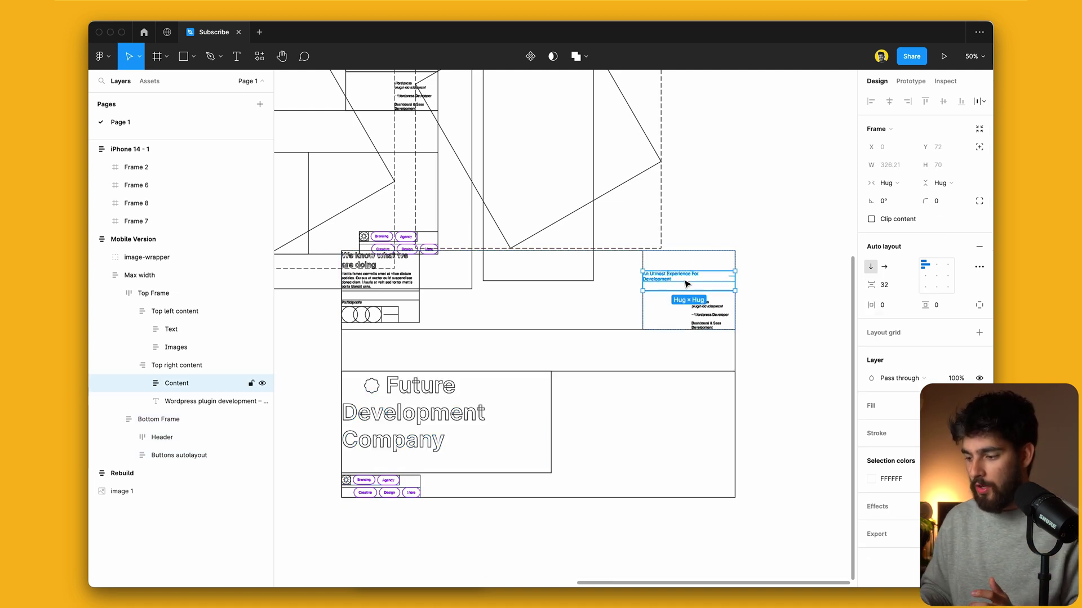
key("shift+Return")
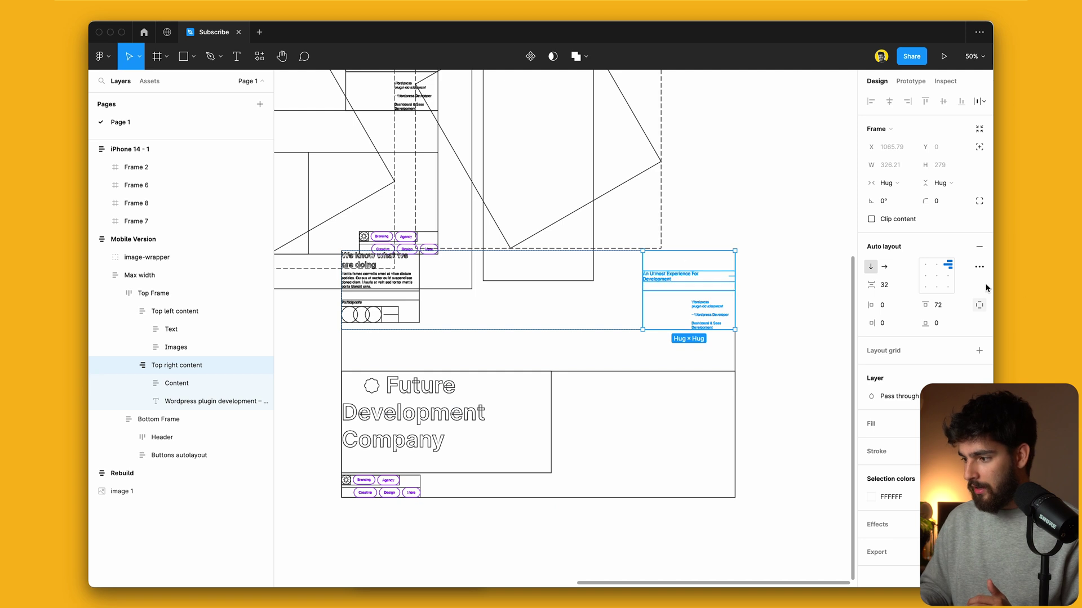
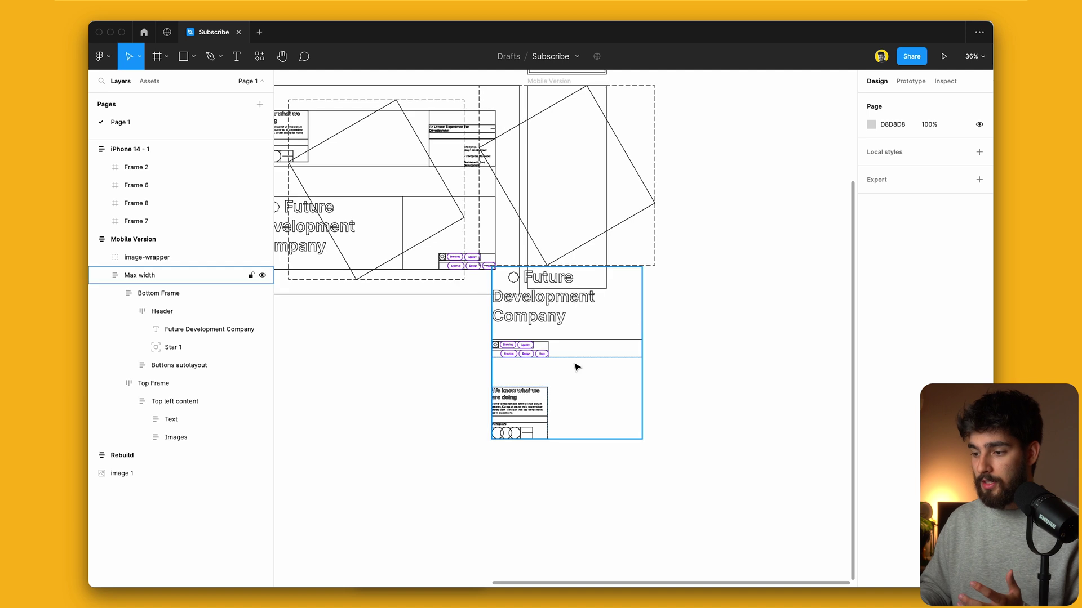
Step: Move the Mobile Version frame right to about X 2611, clear of the desktop design
left_click_drag(560, 82, 700, 89)
scroll(701, 89, "right", 5)
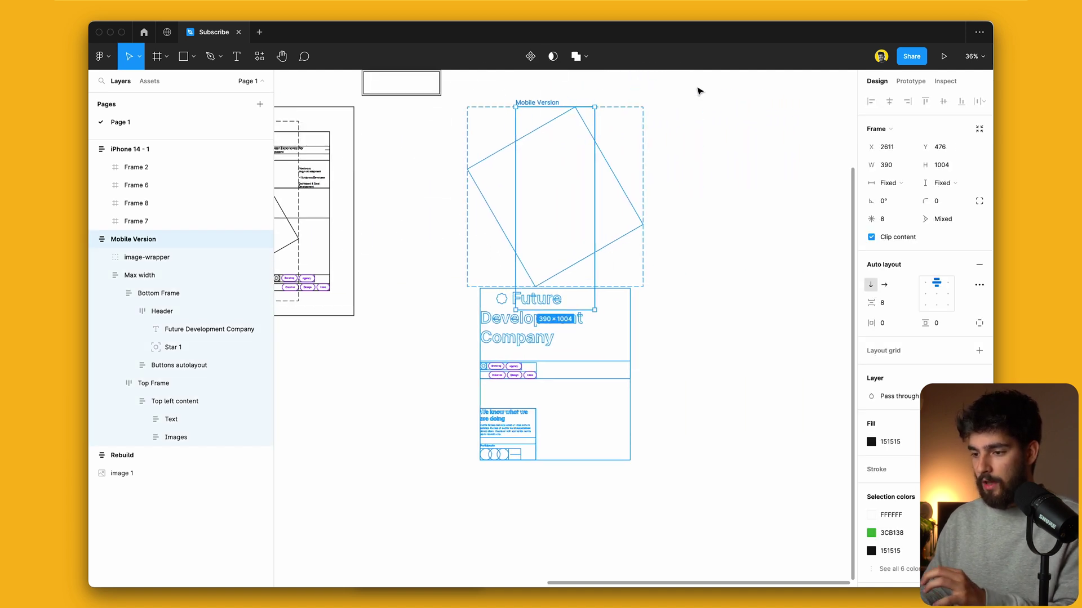
scroll(536, 196, "up", 3)
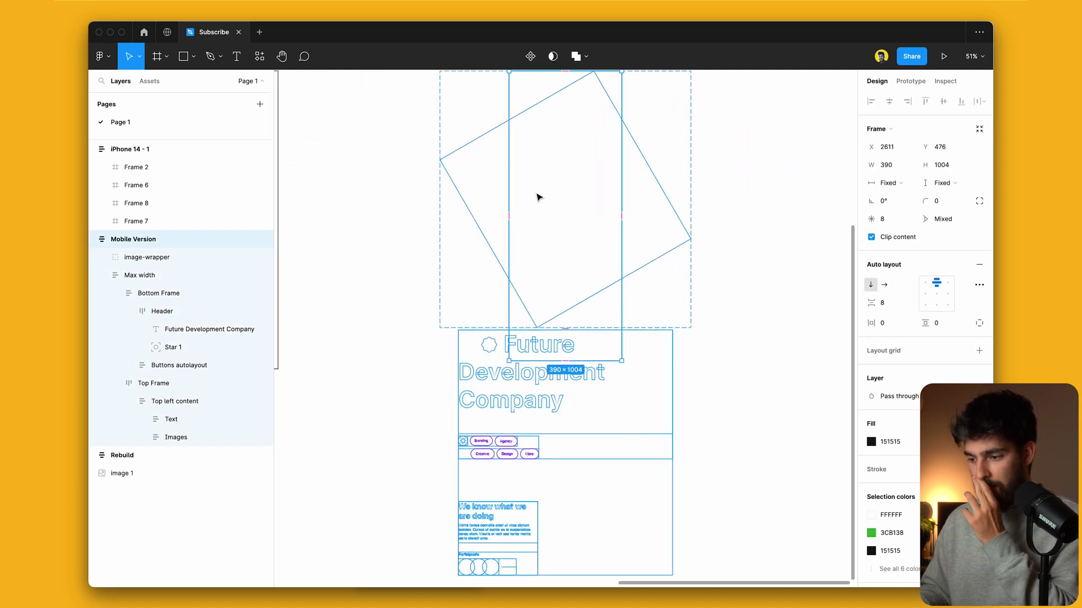
Step: Turn off outline view and scale the image-wrapper down so the artwork fits the Mobile Version frame's width
left_click(611, 202)
key("super+y")
scroll(563, 225, "up", 2)
scroll(564, 225, "right", 2)
key("k")
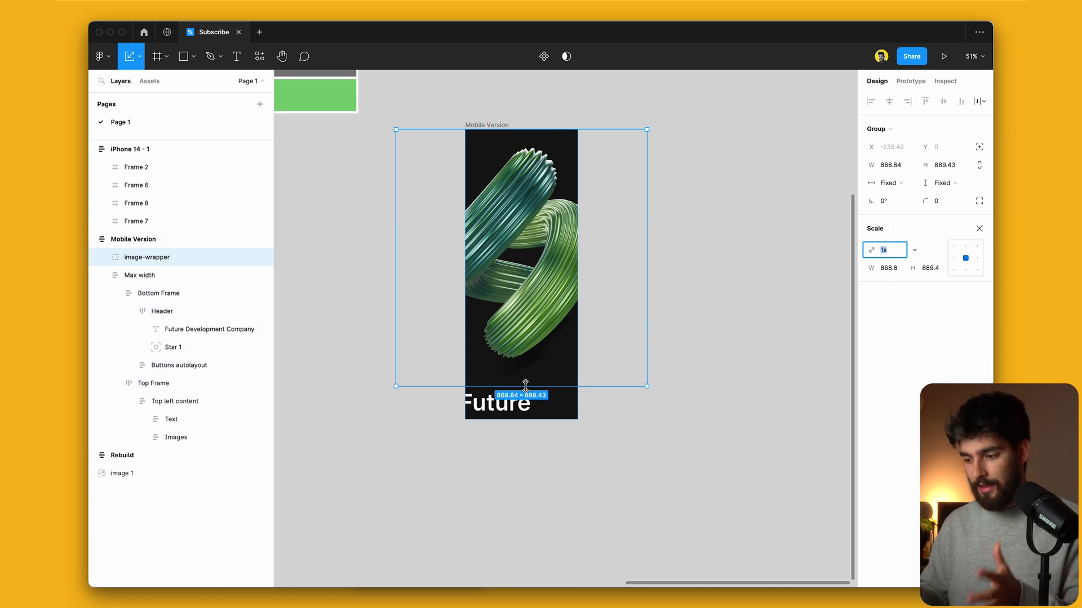
left_click_drag(525, 385, 501, 344)
Step: Scale the Header inside Bottom Frame down to 0.49x, about 363 px wide
left_click(585, 369)
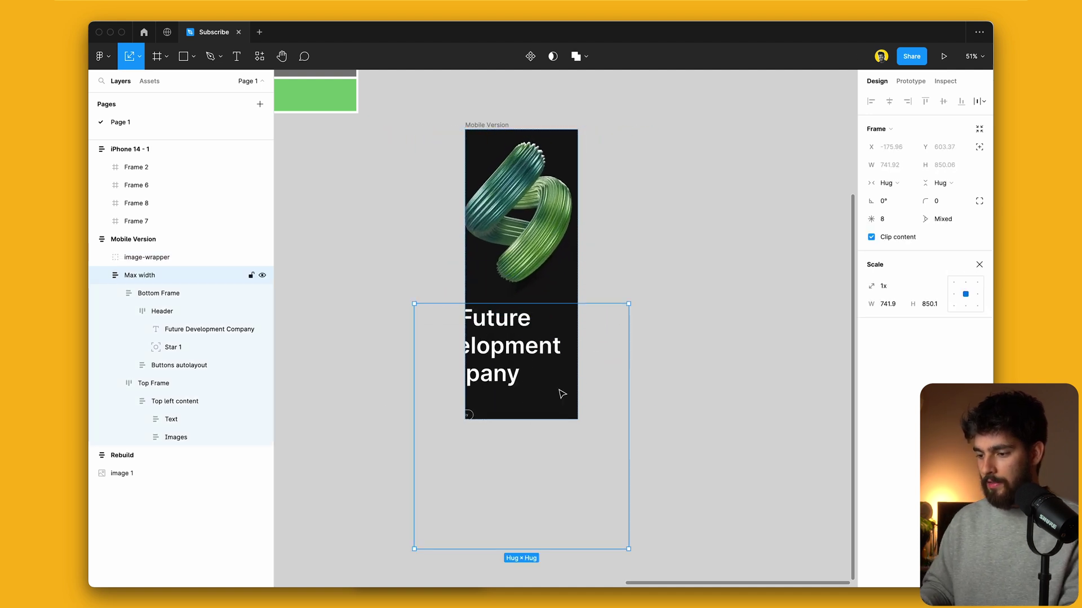
left_click(586, 381)
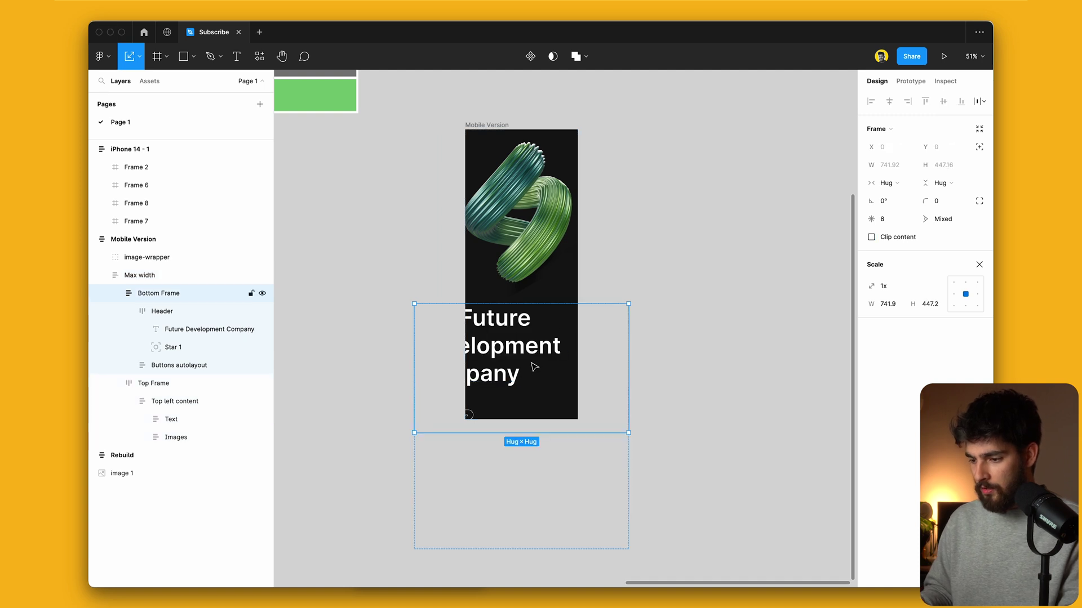
left_click(980, 265)
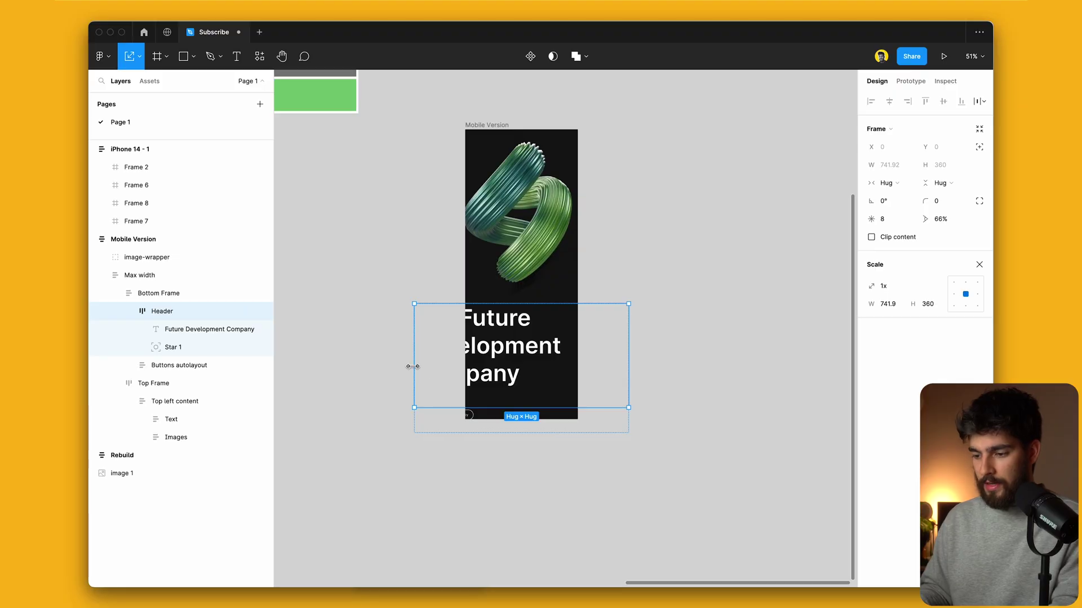
left_click_drag(414, 366, 415, 366)
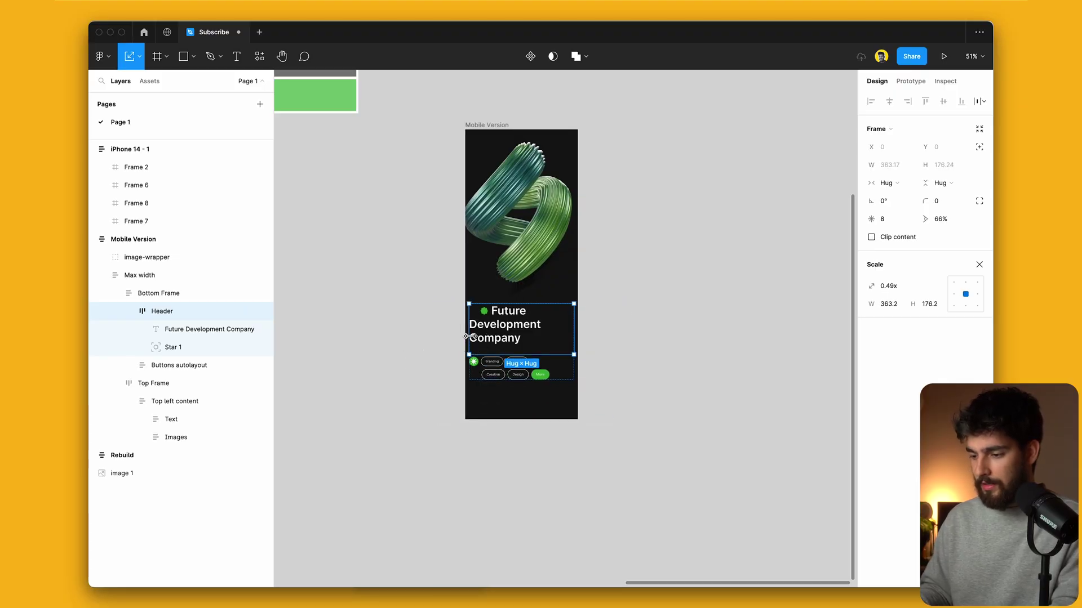
Step: Set the vertical spacing between items in the Max width frame to 16
left_click(529, 410)
left_click(979, 265)
left_click(885, 303)
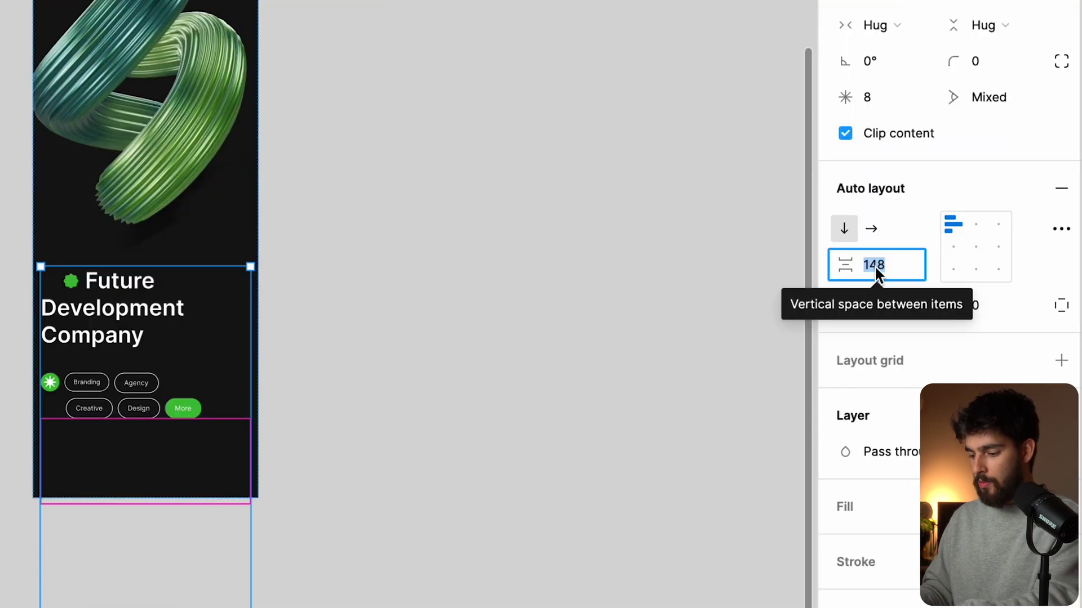
type("8")
key("Return")
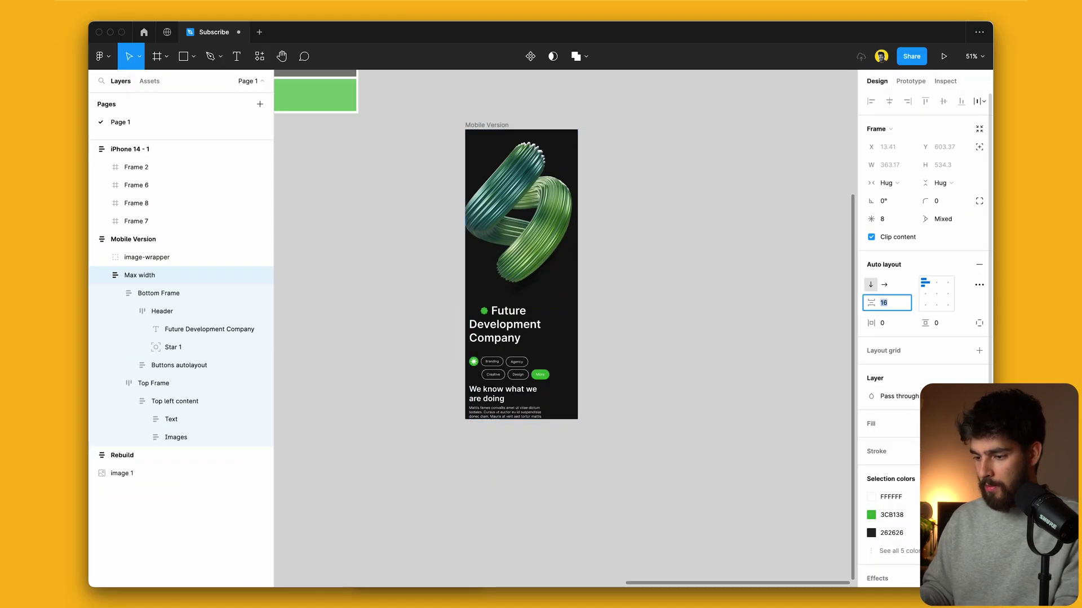
Step: Set the font size of the "We know what we are doing" subheading to 16
left_click(507, 398)
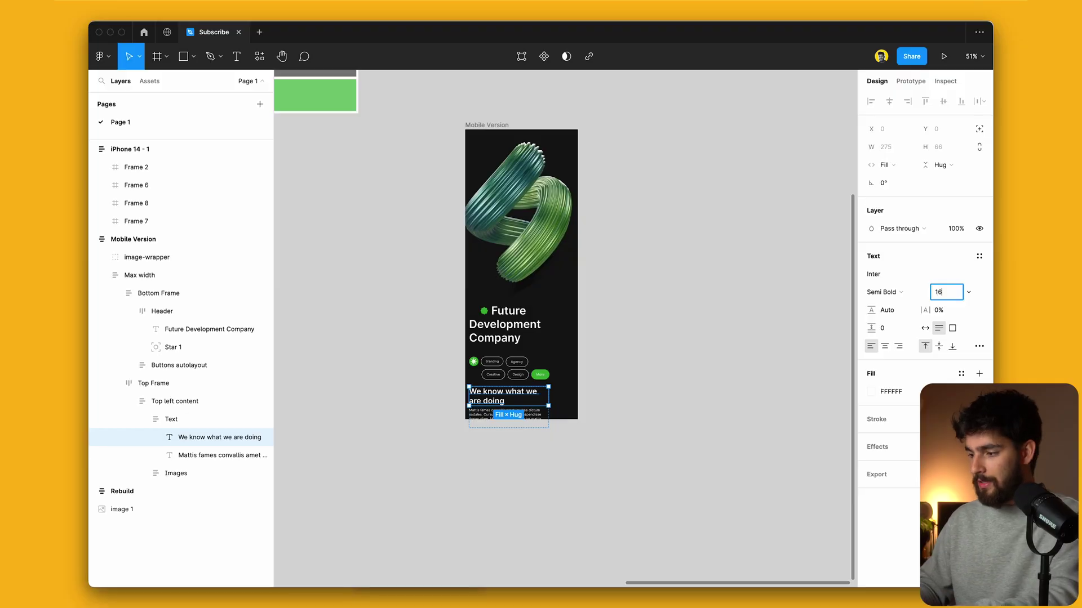
key("Return")
left_click(513, 397)
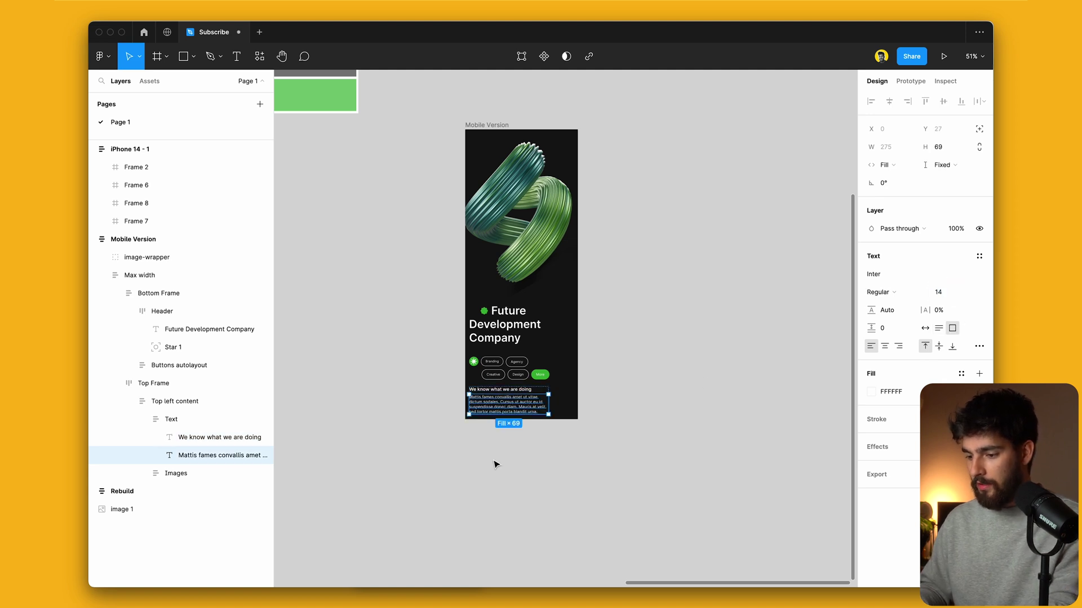
left_click(630, 407)
scroll(630, 407, "up", 3)
scroll(630, 406, "up", 3)
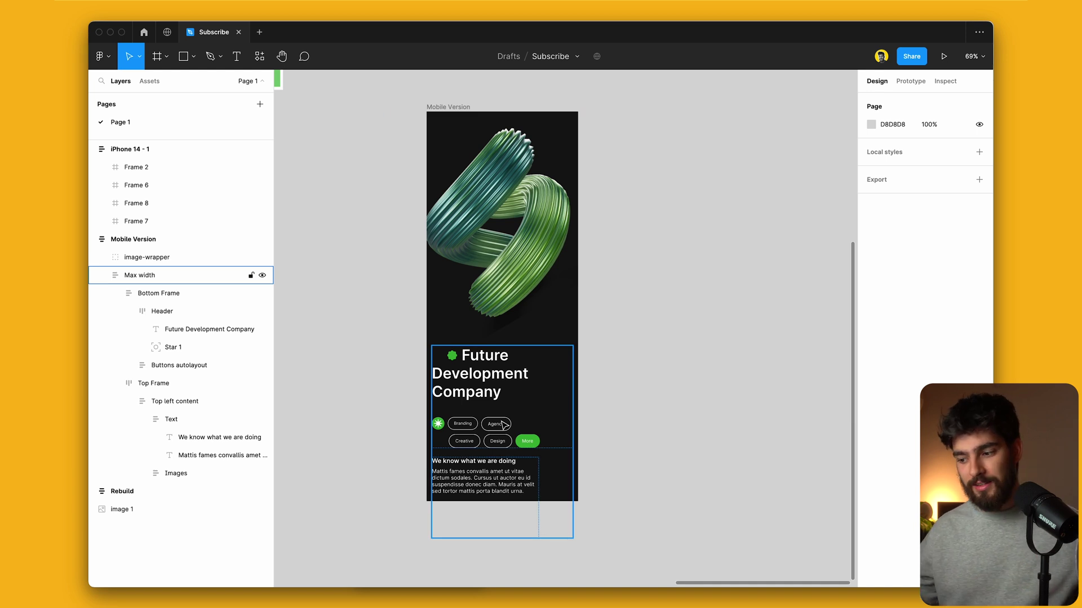
Step: Ungroup Top Frame so that Top left content sits directly inside the Max width frame
double_click(514, 463)
double_click(516, 467)
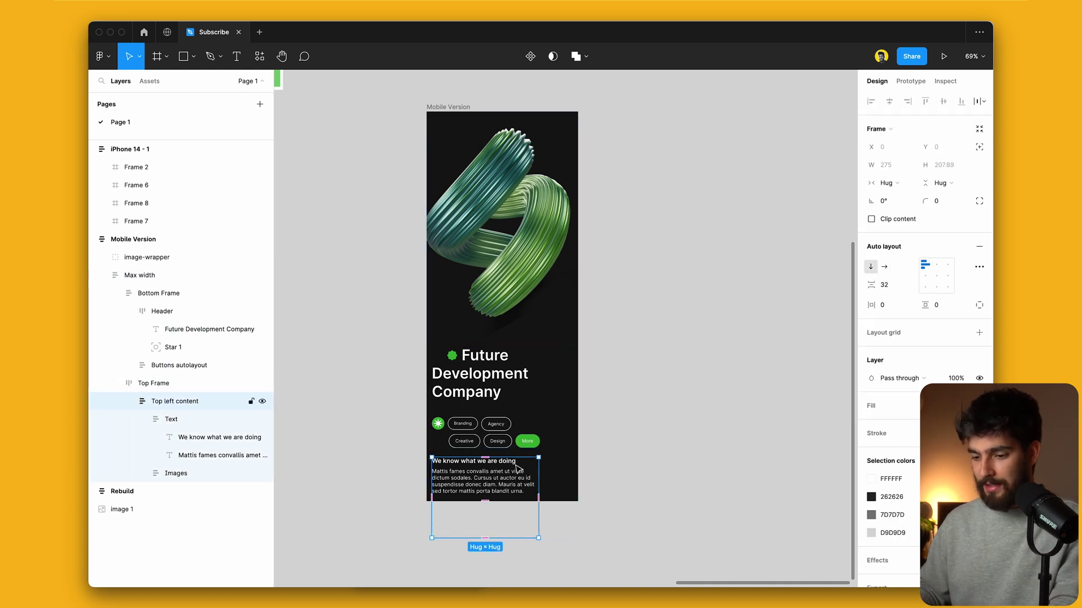
key("shift+Return")
key("super+shift+g")
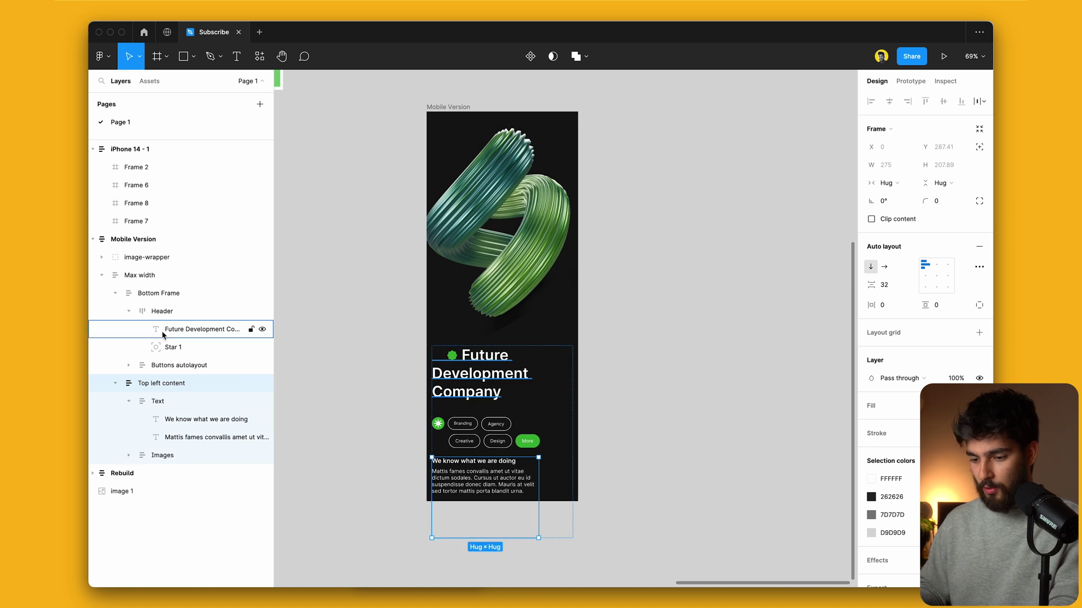
left_click(114, 383)
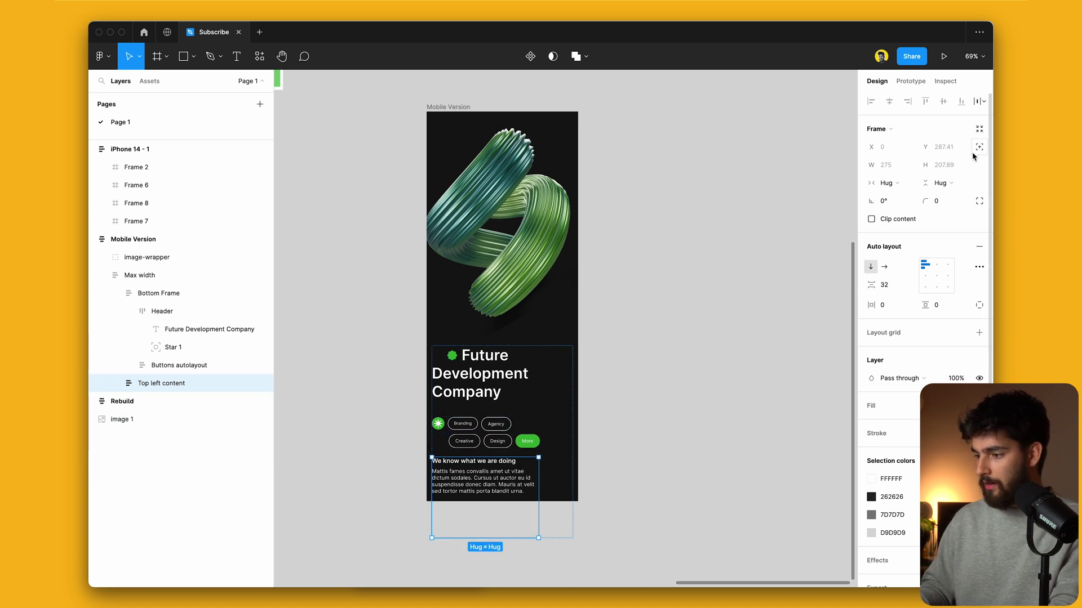
Step: Set the widths of the Top left content frame and its nested Text frame to fill their containers
left_click(887, 182)
left_click(904, 195)
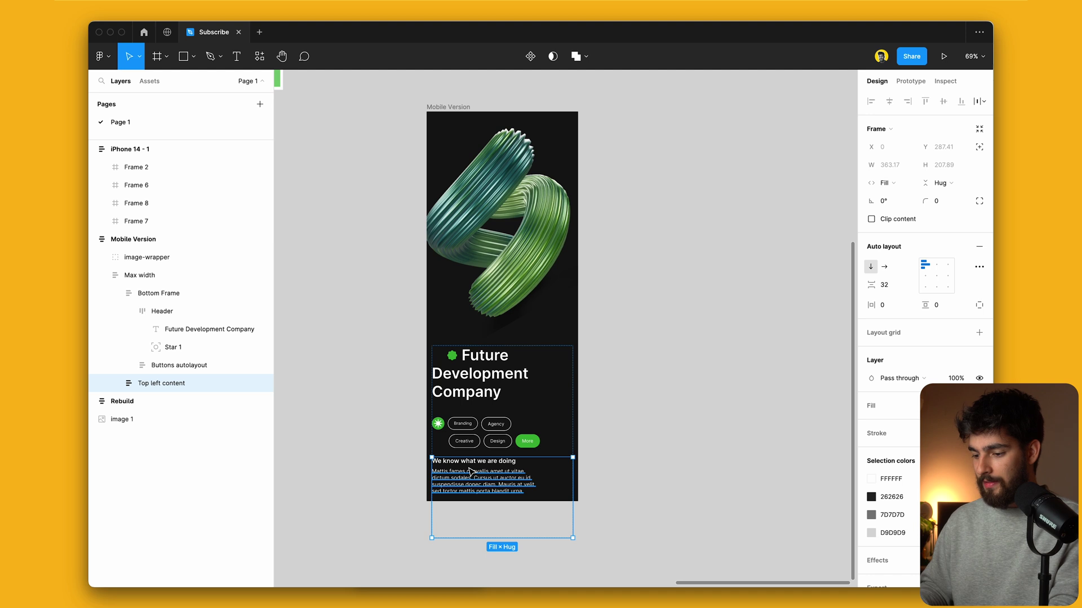
left_click(435, 473, "super")
key("shift+Return")
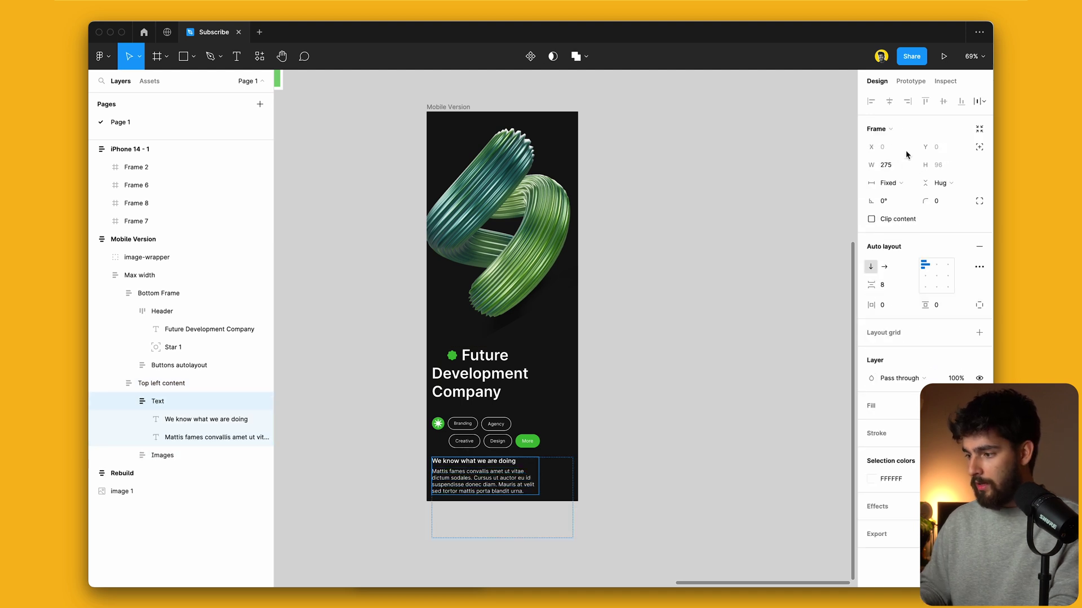
left_click(888, 183)
left_click(899, 208)
scroll(591, 315, "down", 5)
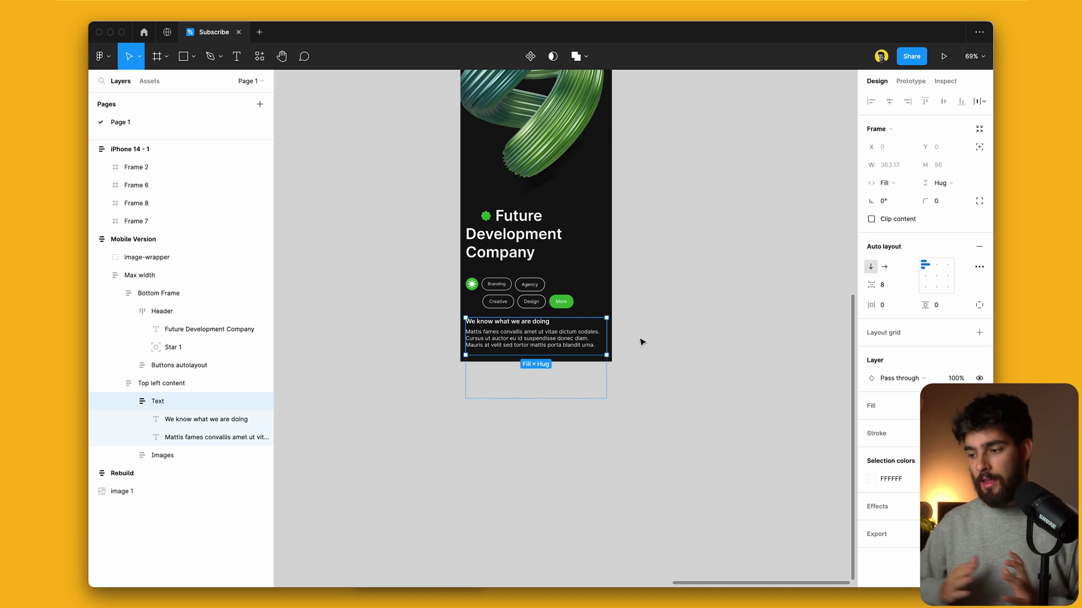
left_click(539, 231, "super")
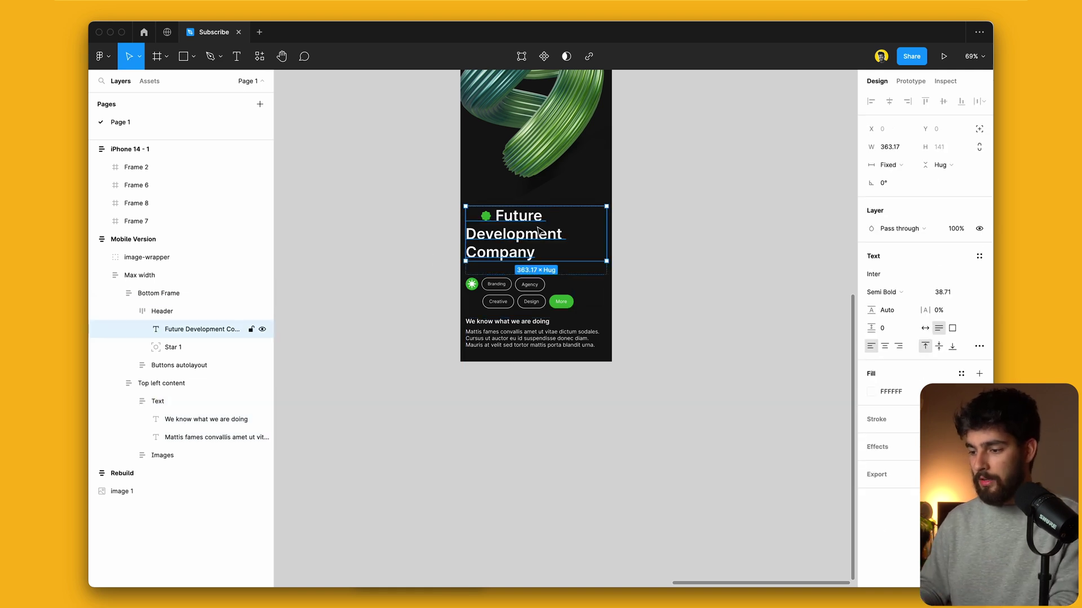
left_click(947, 294)
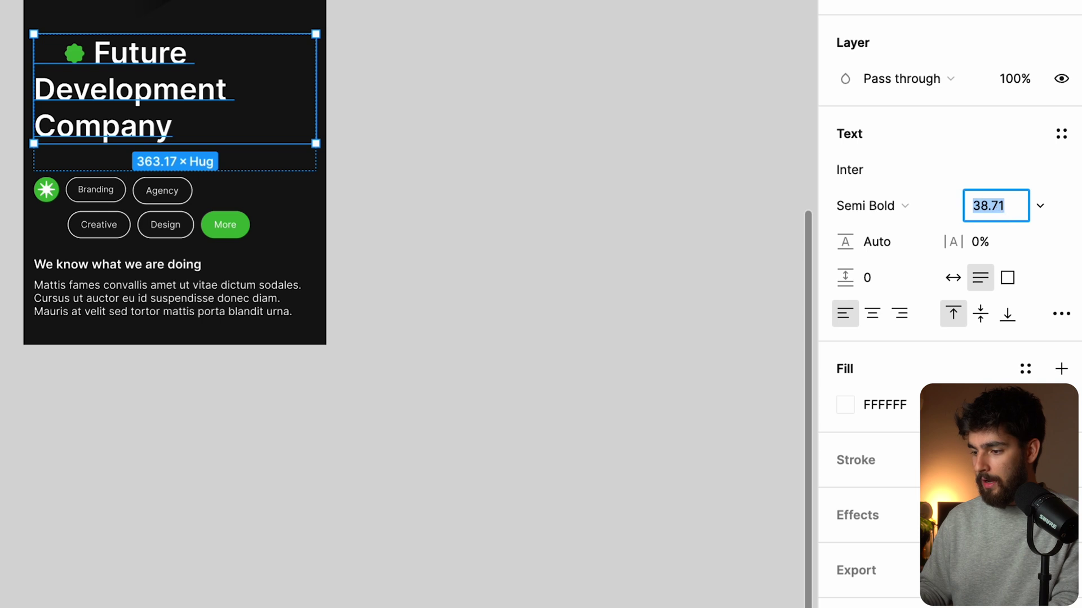
key("shift+Up")
key("shift+Up")
key("shift+Down")
key("shift+Down")
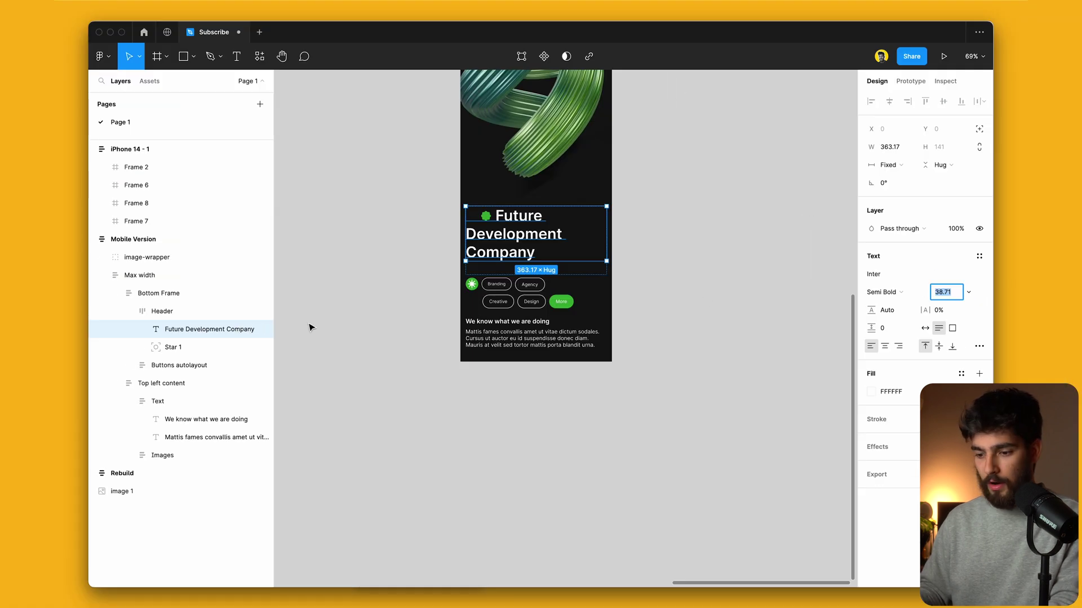
left_click(169, 313)
key("k")
left_click_drag(612, 275, 637, 280)
key("Escape")
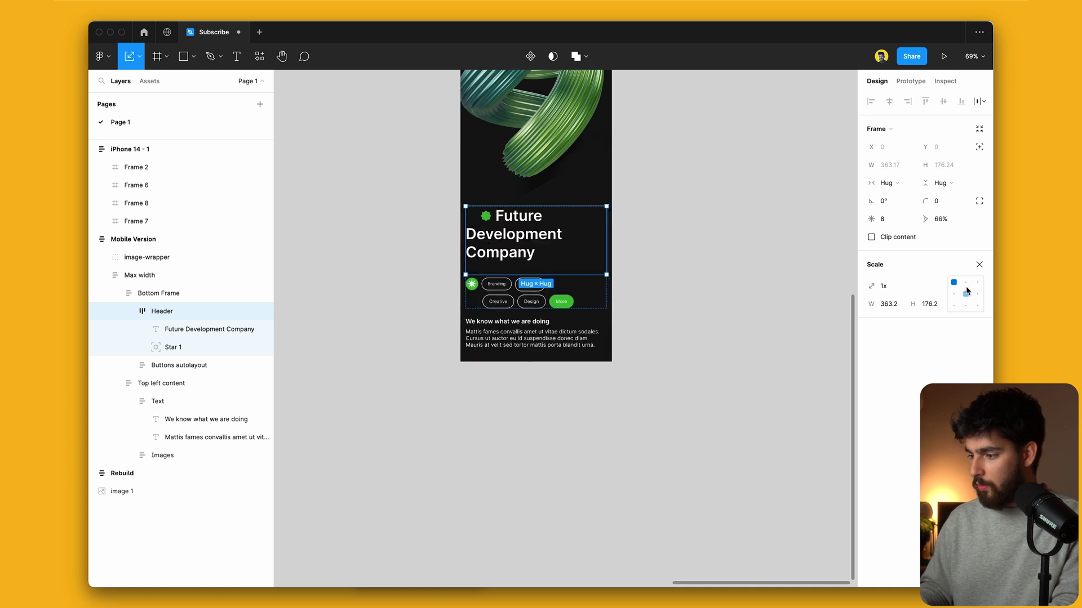
key("v")
Step: Set the "Future Development Company" heading to fill its container's width and raise its font size to 54.71
left_click(508, 229)
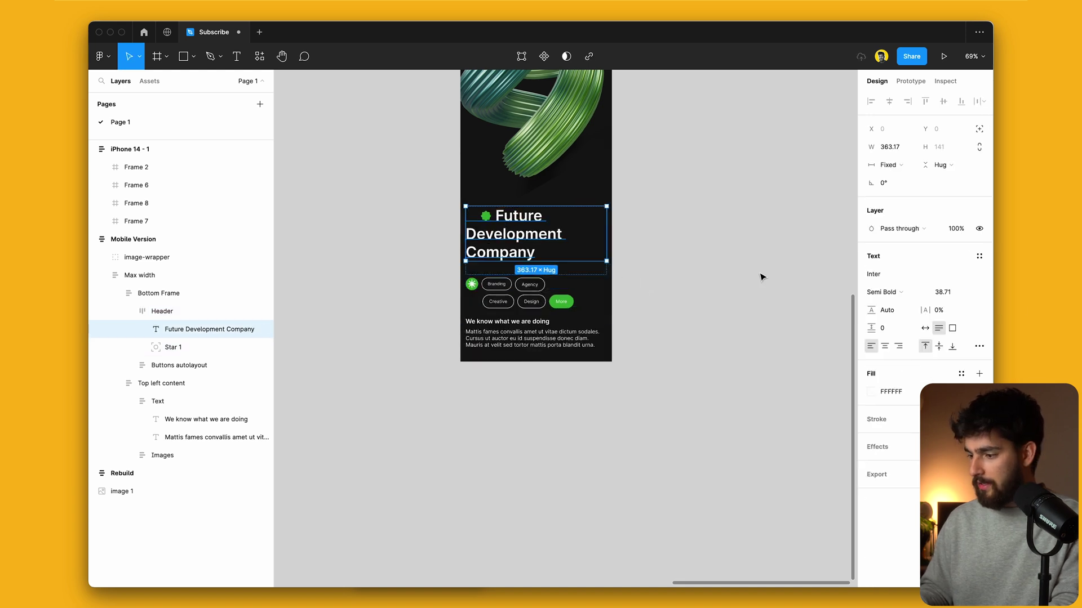
left_click(887, 164)
left_click(901, 191)
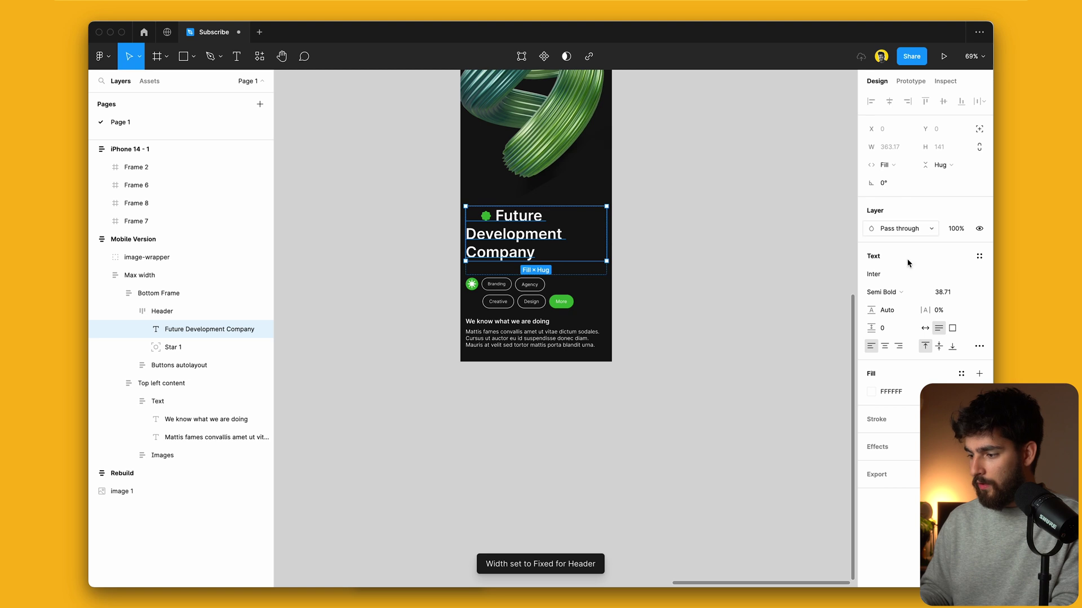
left_click(944, 292)
key("shift+Up")
key("Up")
key("Up")
key("Up")
key("Up")
key("Up")
key("Up")
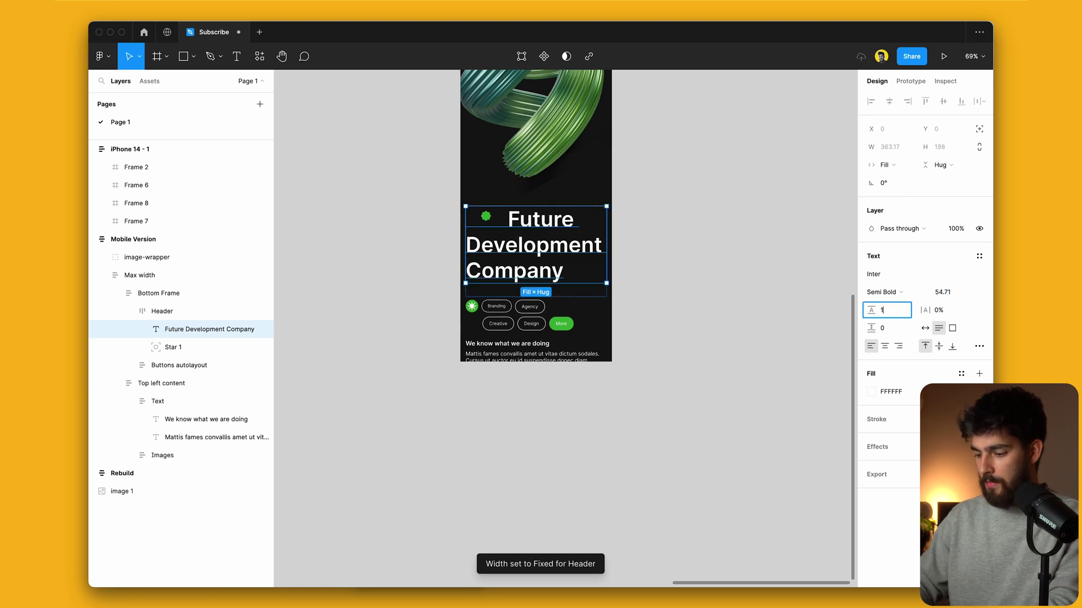
Step: Set the heading's line height to 110%
type("120")
key("Return")
key("Down")
key("Down")
key("Down")
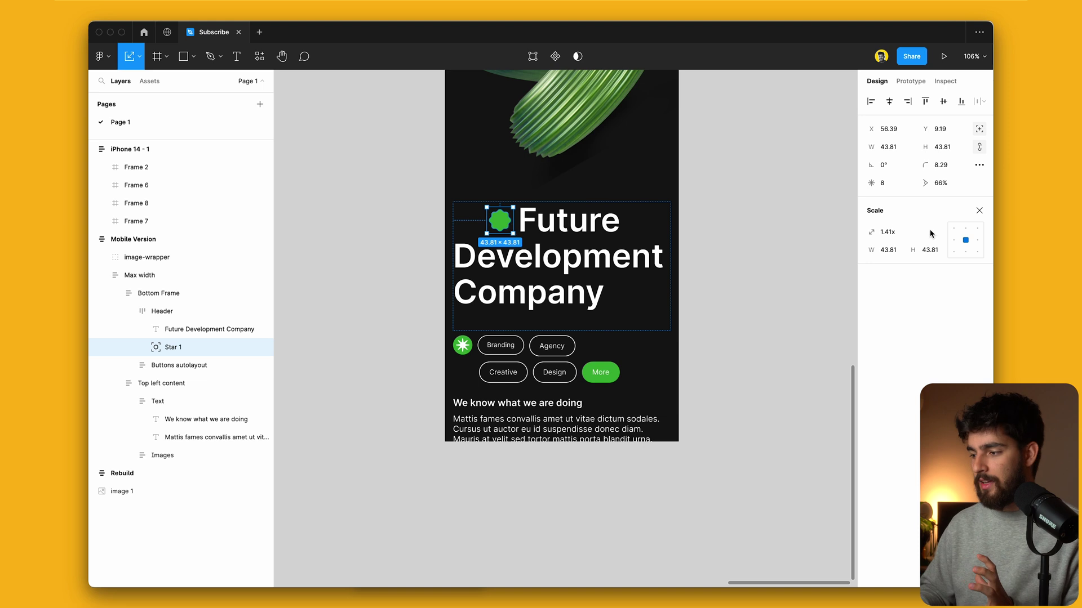
Step: Scale the heading's star up 1.41x to 43.81 px and wrap image-wrapper and Max width in a vertical auto layout frame
left_click(981, 208)
scroll(671, 389, "up", 5)
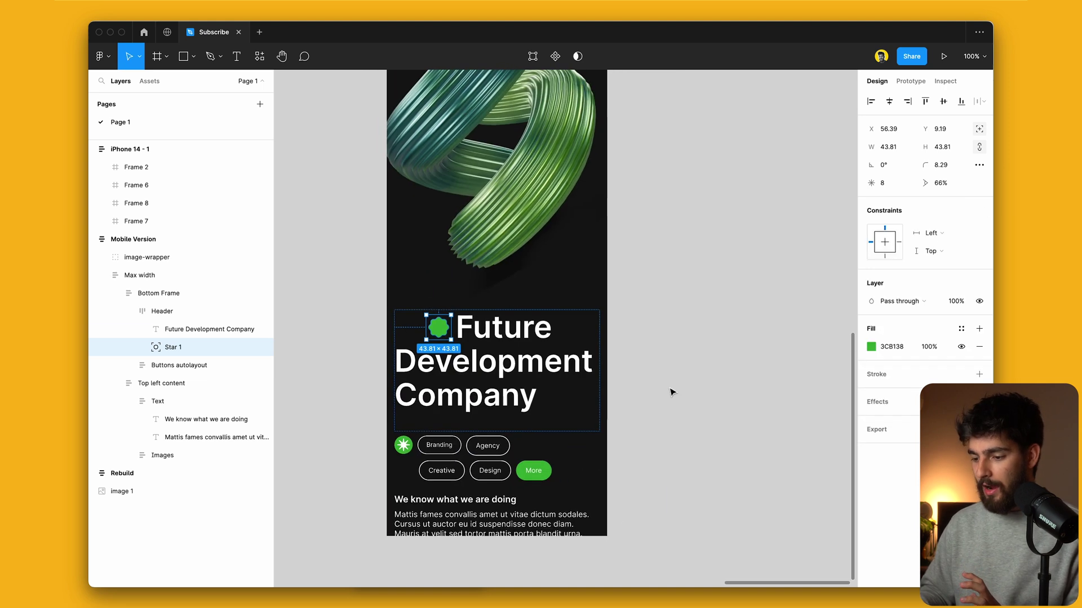
left_click(451, 475)
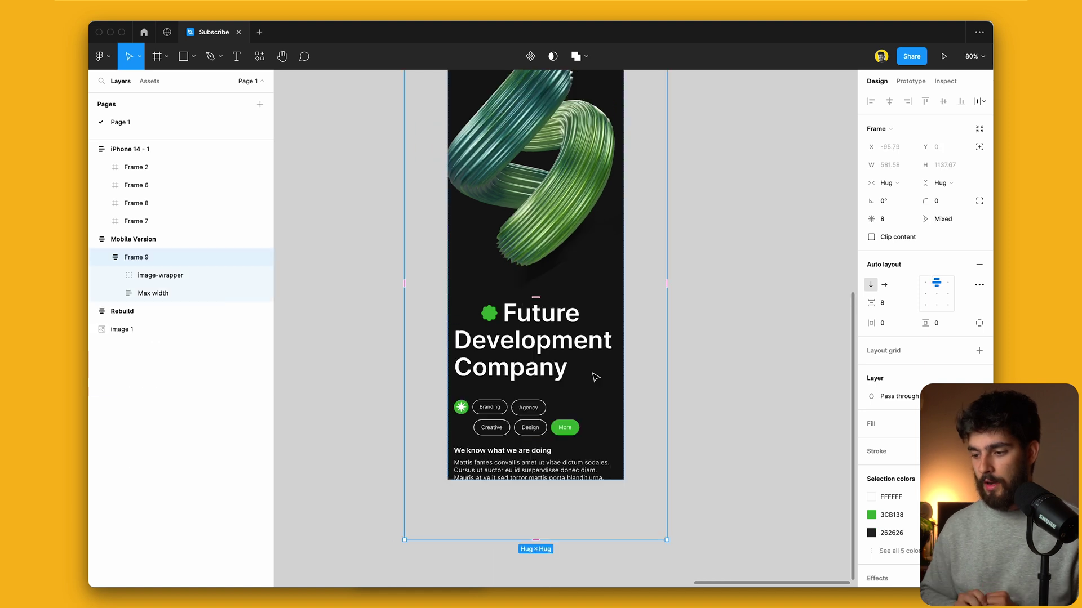
Step: Delete the leading spaces before "Future" in the heading text so it starts flush with the other lines
left_click(503, 316)
left_click(503, 316)
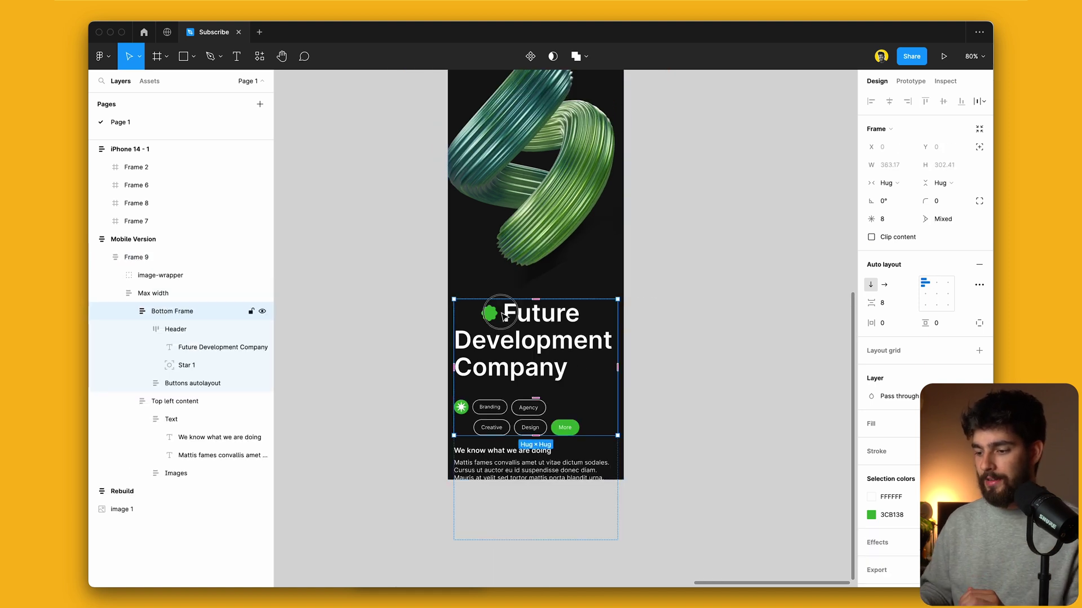
double_click(503, 316)
key("Return")
left_click(509, 315)
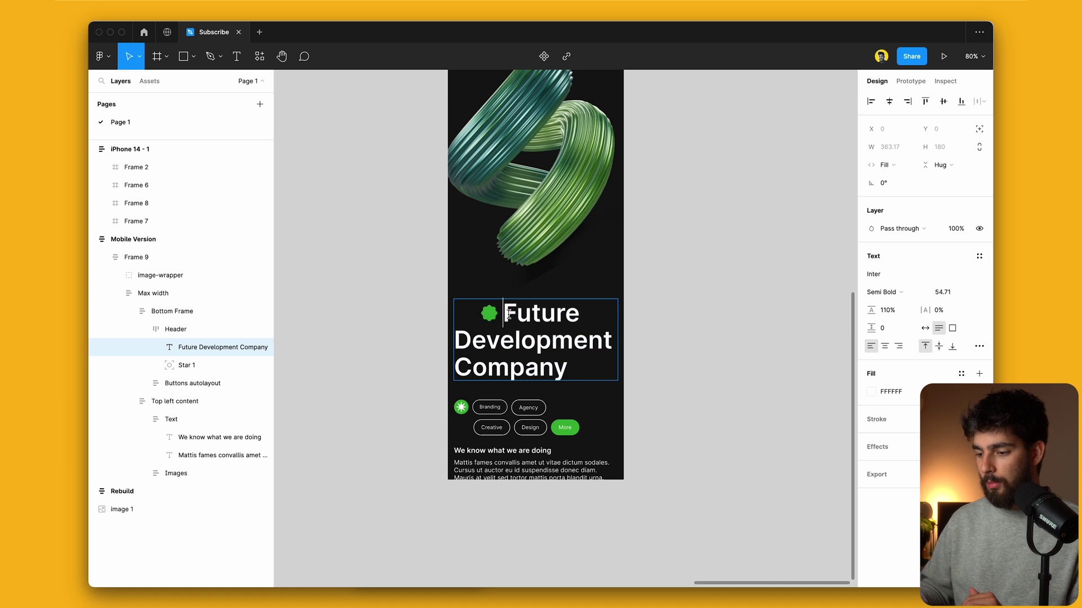
key("BackSpace")
key("BackSpace")
key("BackSpace")
key("BackSpace")
key("BackSpace")
key("BackSpace")
key("BackSpace")
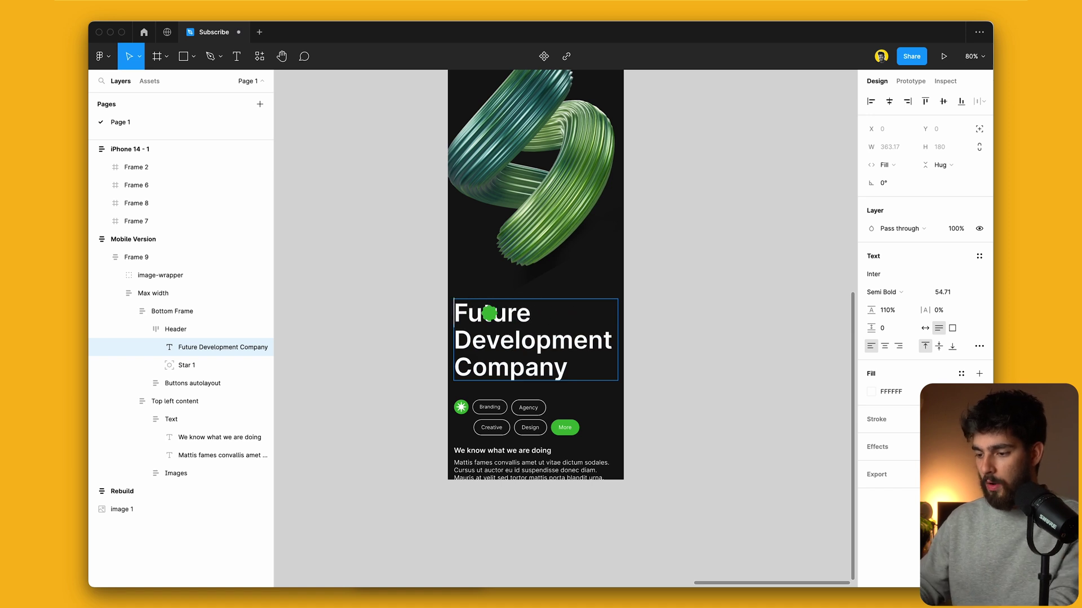
Step: Turn off the star's absolute positioning and stack it above the heading text in a vertical Header layout
left_click(187, 365)
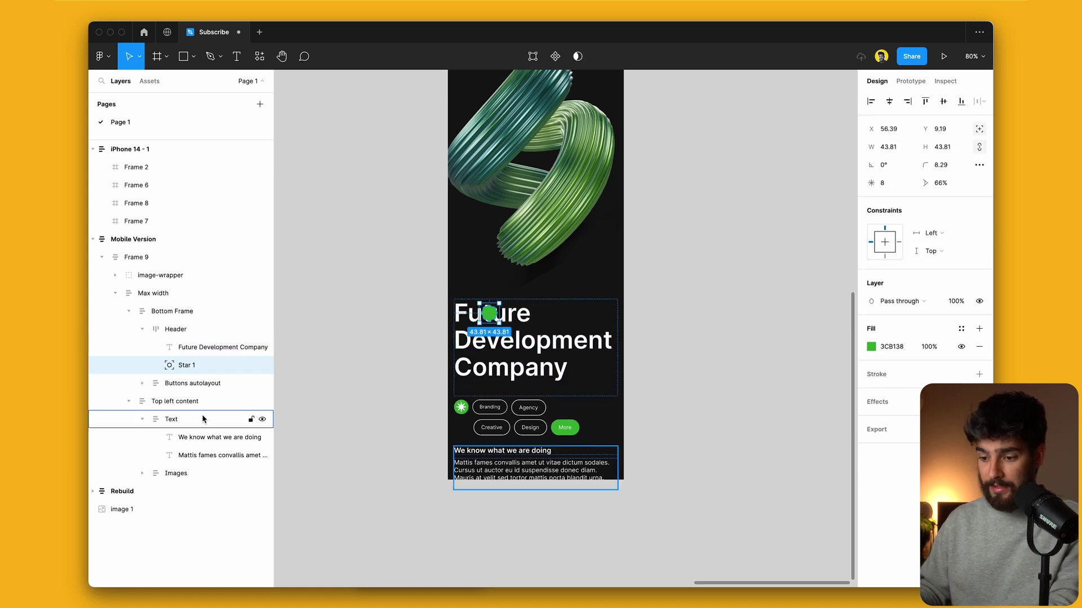
left_click(979, 129)
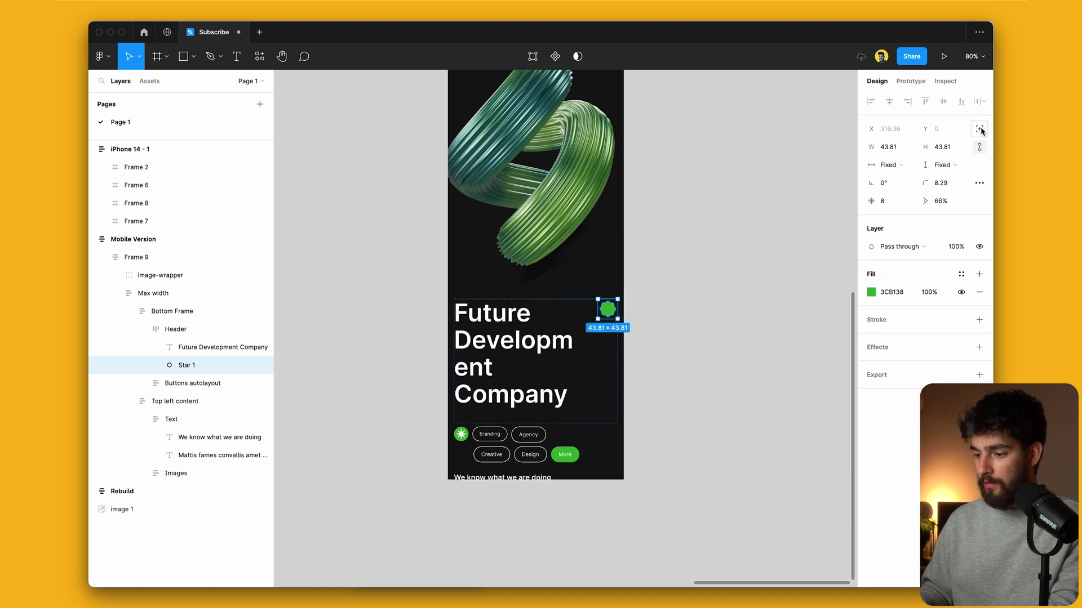
left_click_drag(180, 370, 181, 339)
key("shift+Return")
left_click(870, 285)
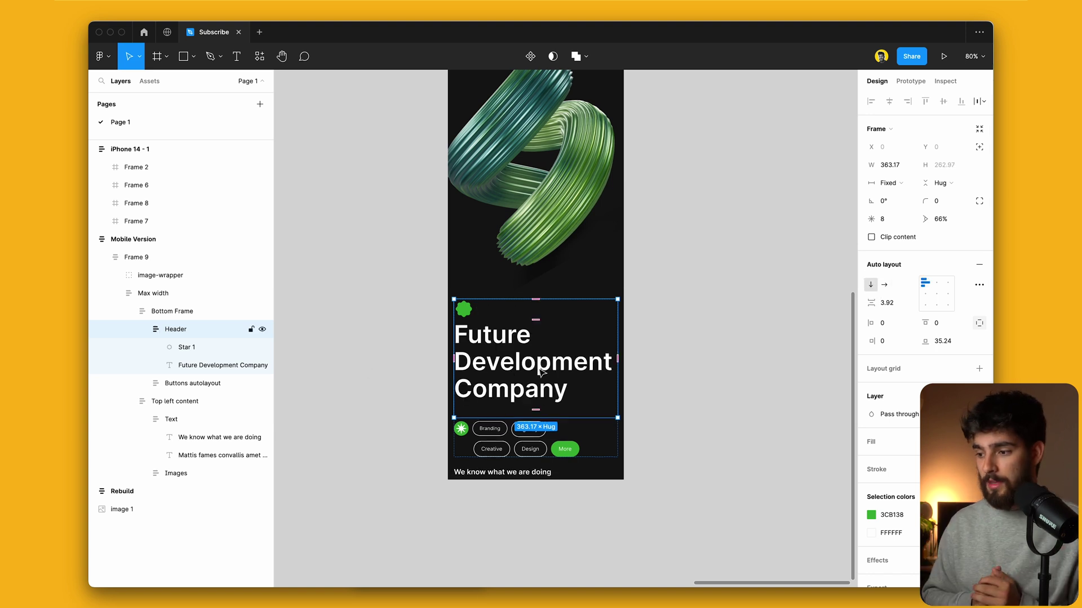
Step: Give Frame 9 negative item spacing so the heading overlaps the artwork, and ungroup Bottom Frame into Max width
key("shift+Return")
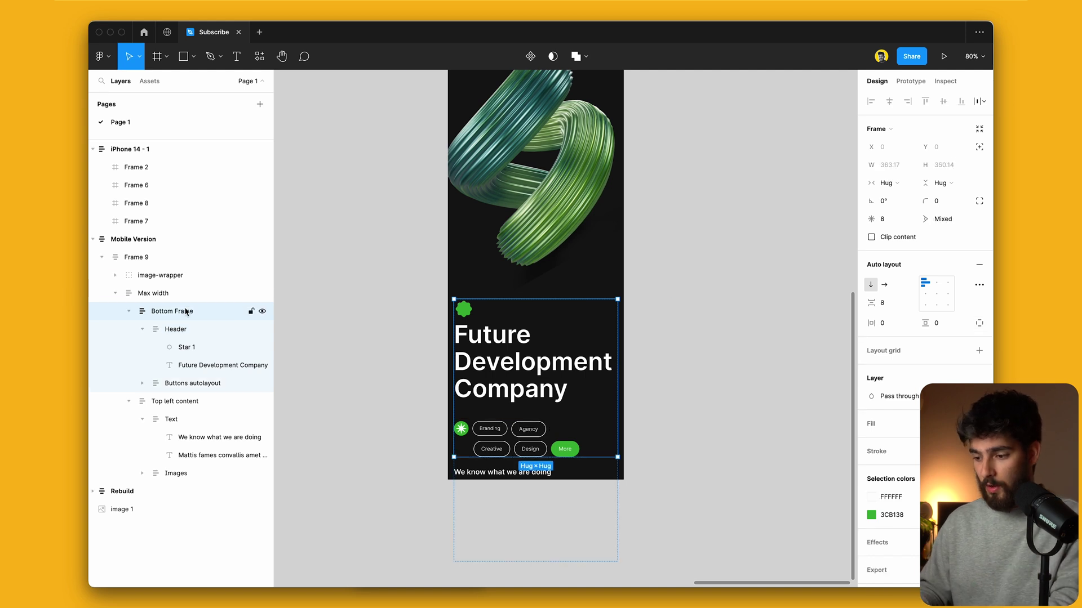
scroll(648, 342, "up", 1)
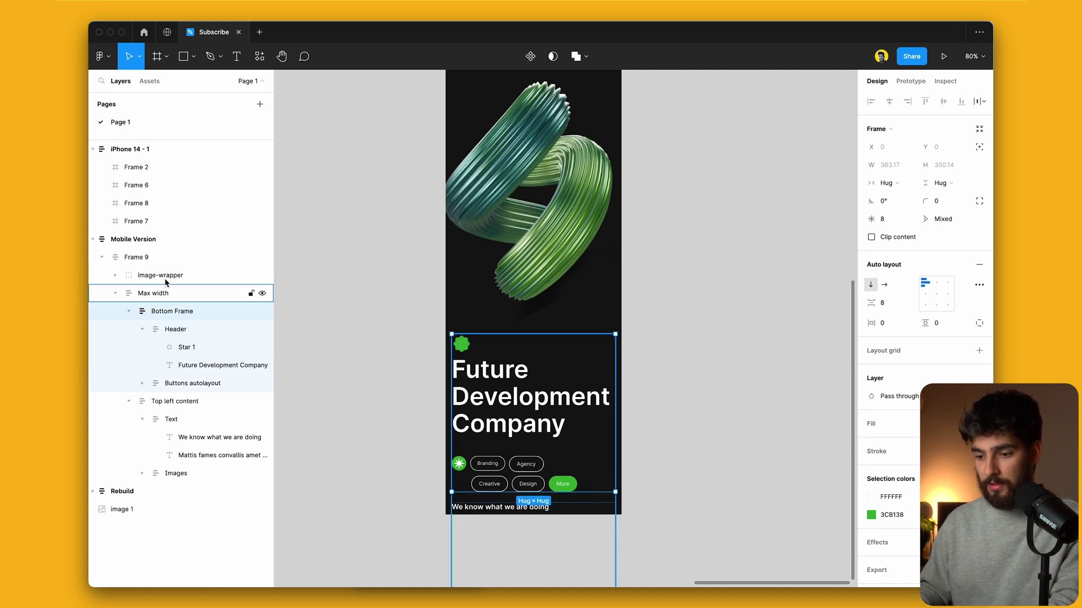
left_click(144, 265)
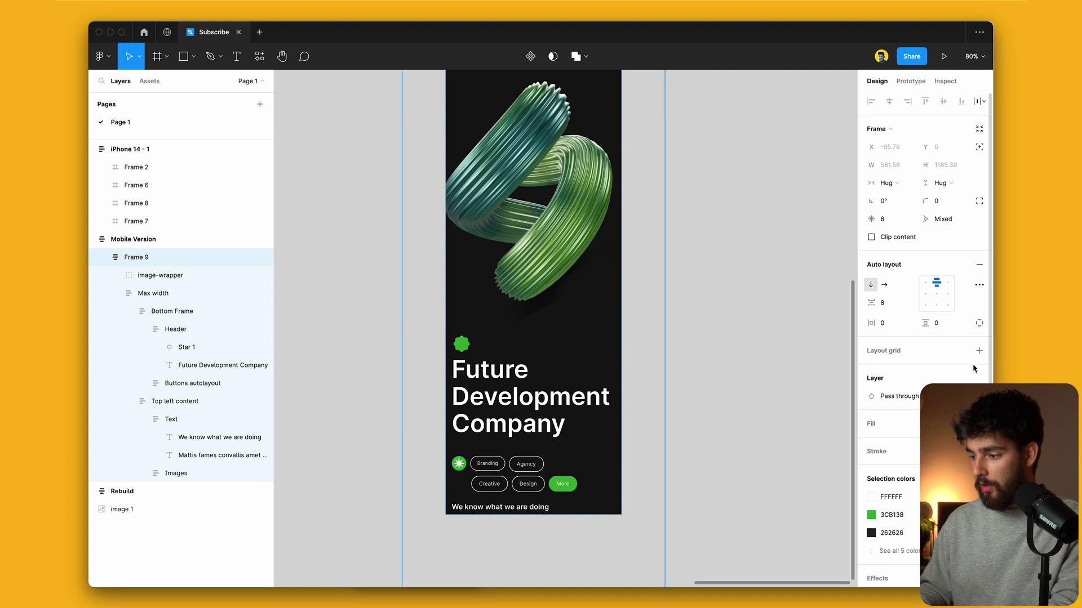
left_click_drag(871, 303, 626, 266)
scroll(686, 265, "up", 3)
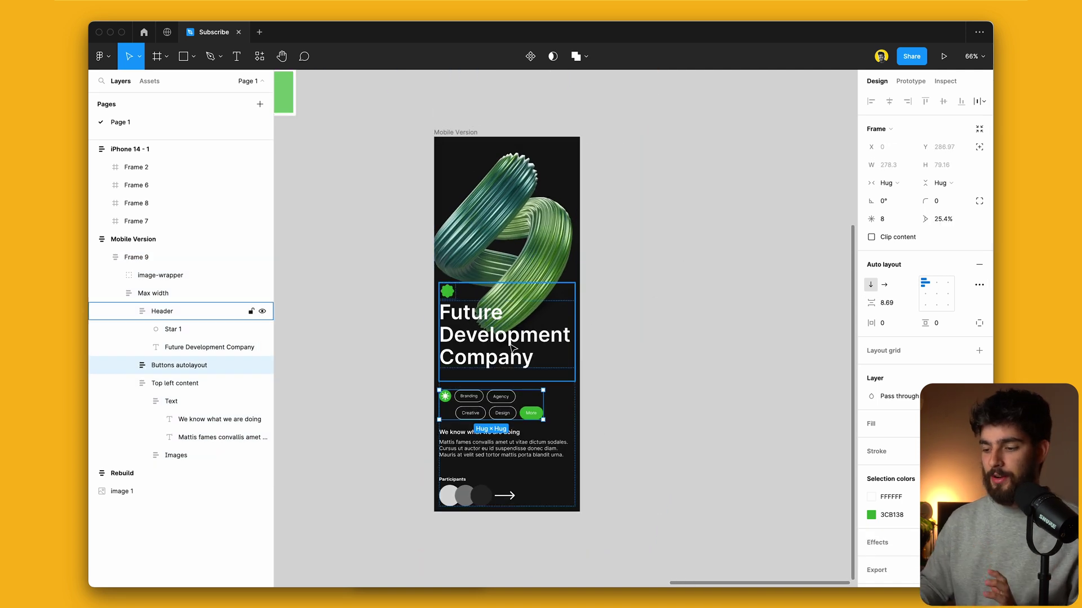
Step: Move the Buttons autolayout below Top left content and hide the Images frame containing the participants
scroll(459, 327, "up", 3, "ctrl")
scroll(459, 327, "down", 2)
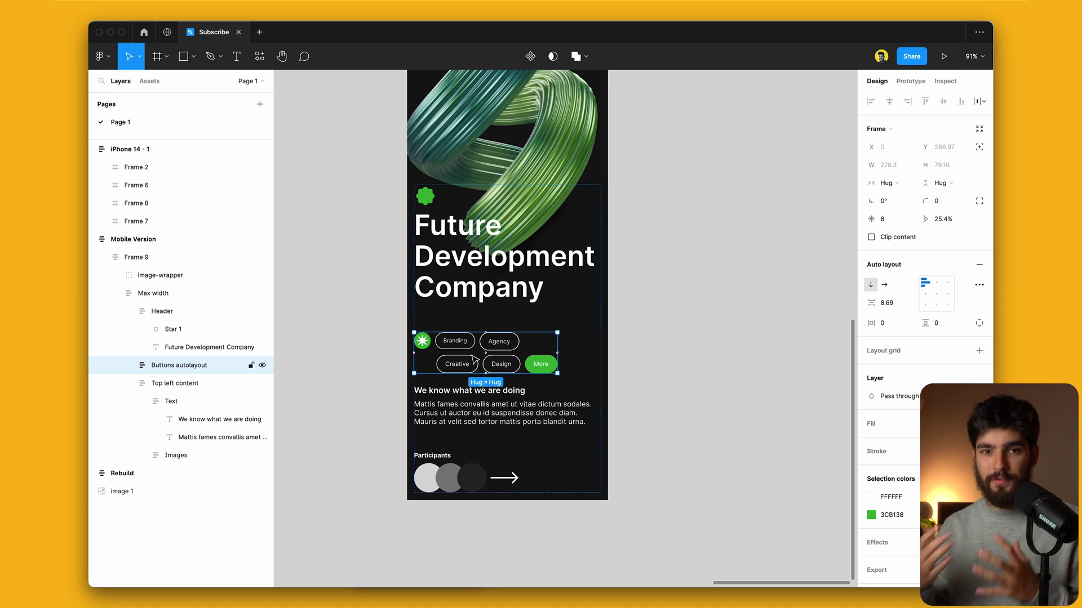
key("Down")
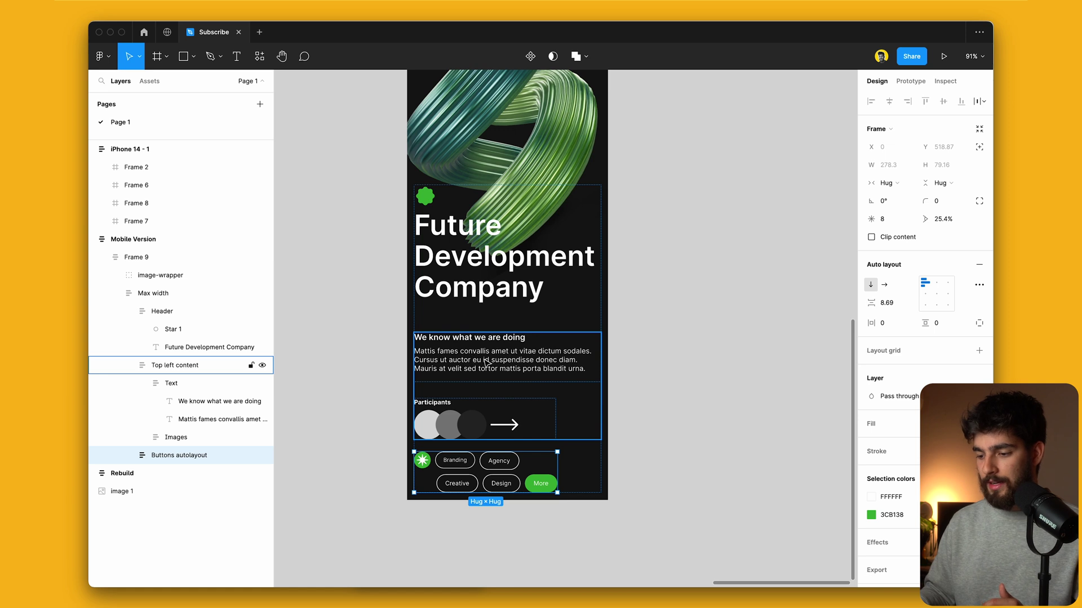
left_click(473, 424)
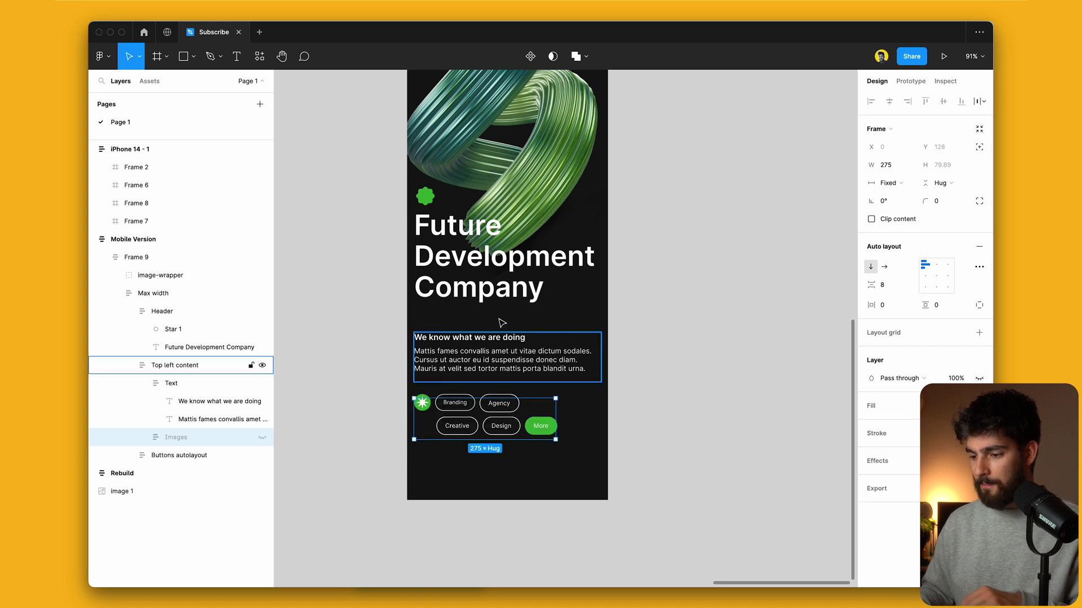
key("super+shift+h")
Step: Wrap the Header and Top left content in one auto layout frame with item spacing 0
key("shift+Return")
left_click(458, 256, "shift")
key("shift+a")
left_click(884, 303)
type("0")
key("Return")
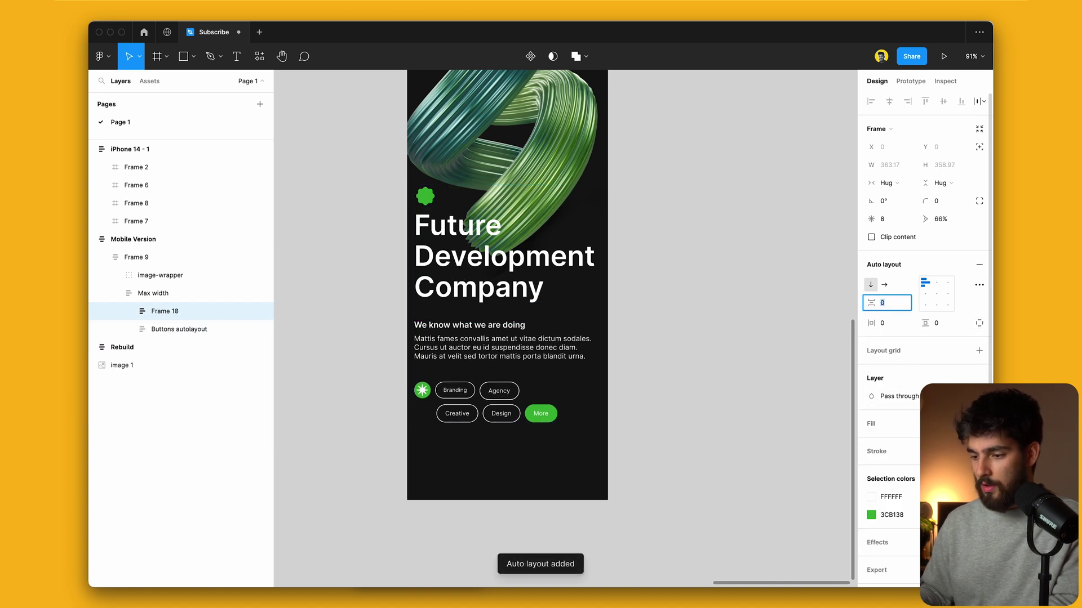
Step: Set the Max width frame's vertical item spacing to 48
key("shift+Return")
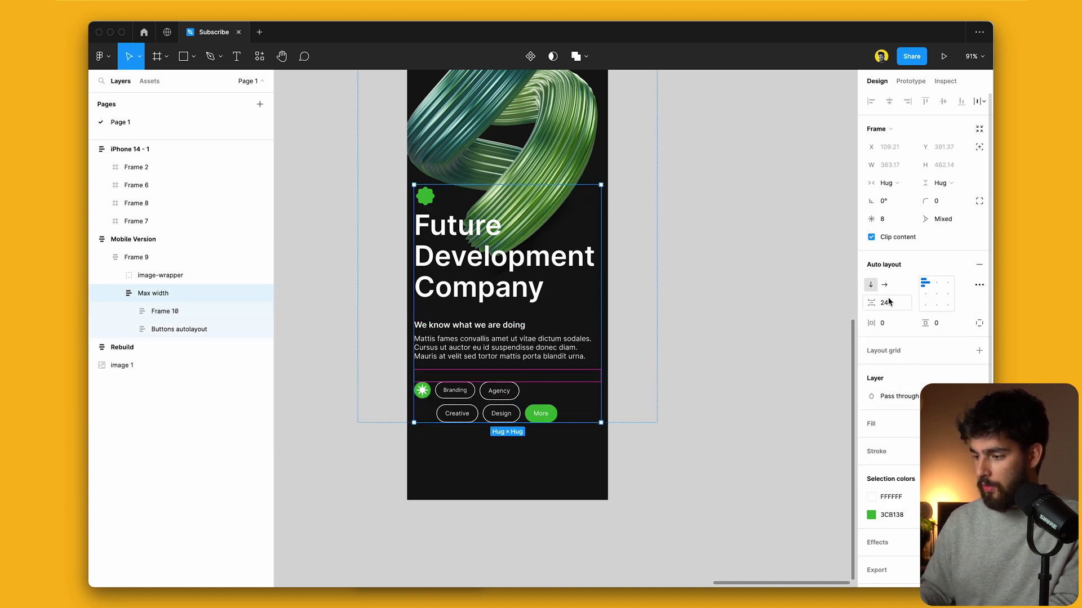
type("56")
key("Return")
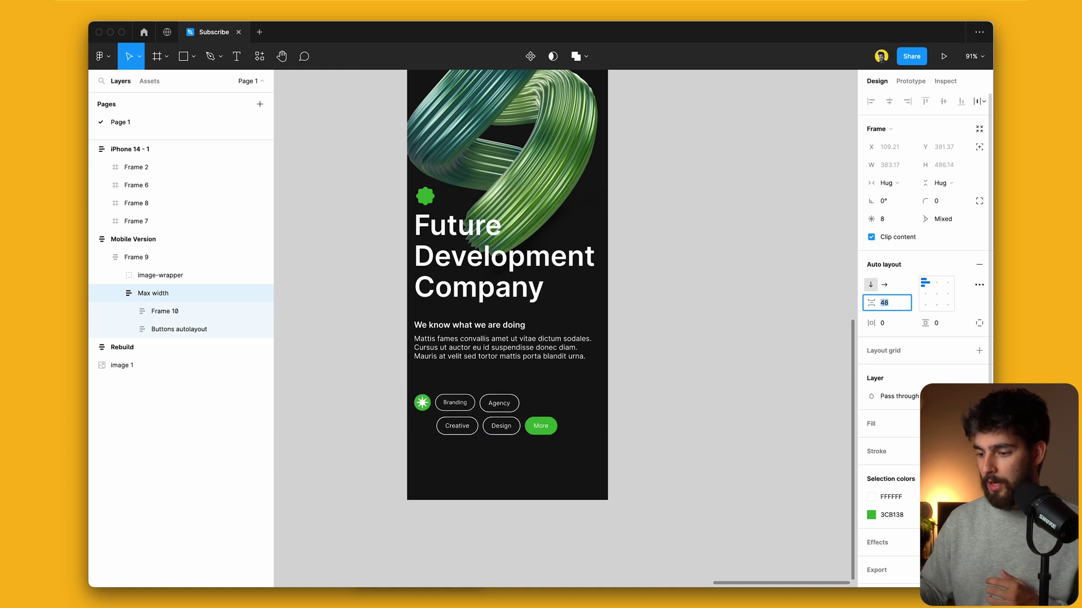
Step: Switch the visible Top Buttons frame in Mobile Version to a vertical auto layout so Learn More stacks above All Services
left_click(703, 385)
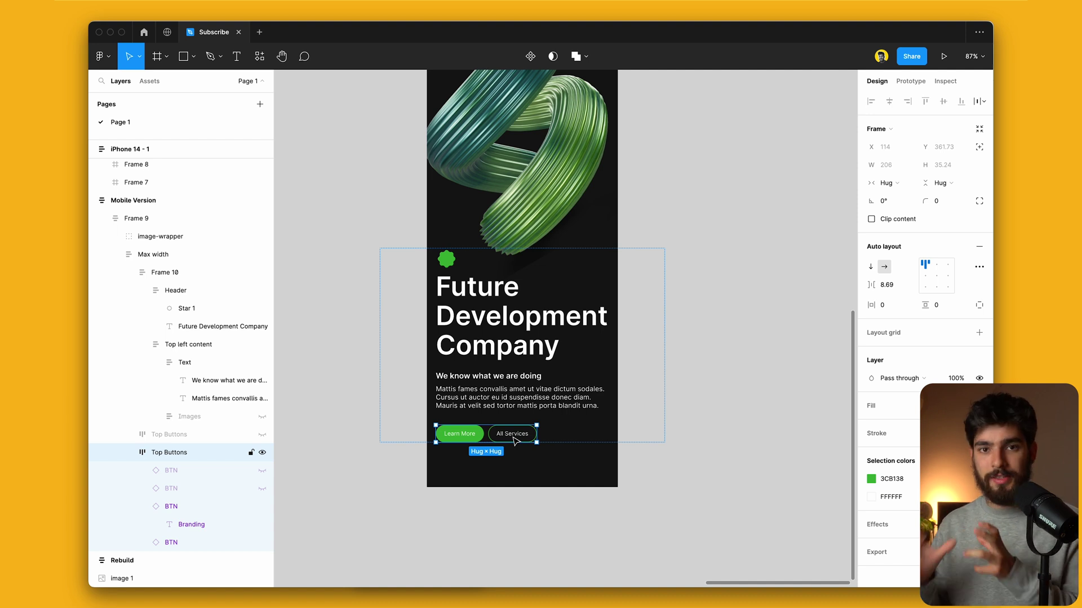
key("Escape")
left_click(499, 439)
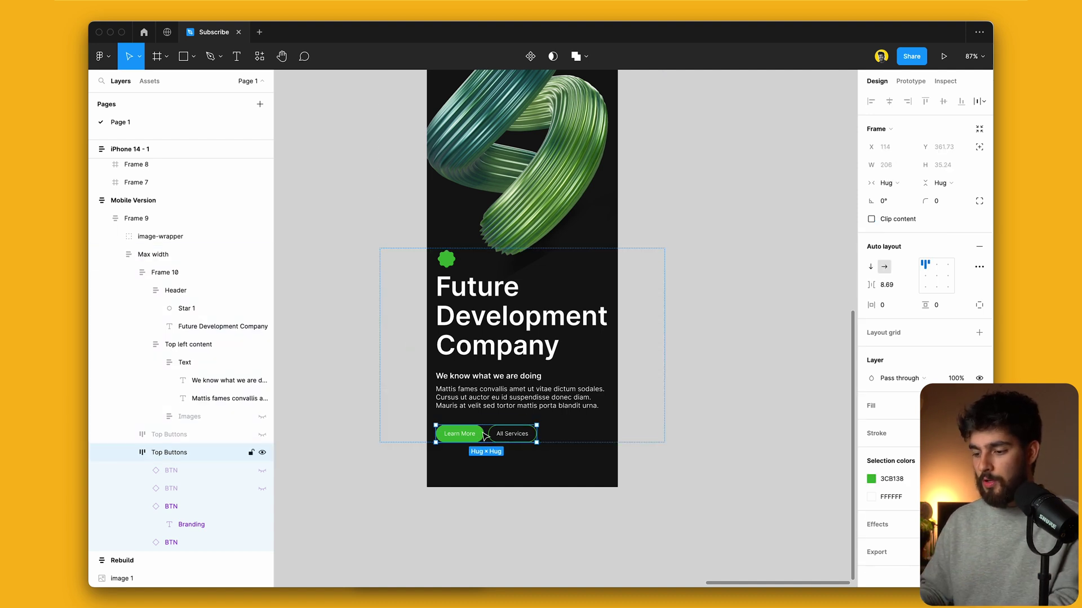
left_click(871, 268)
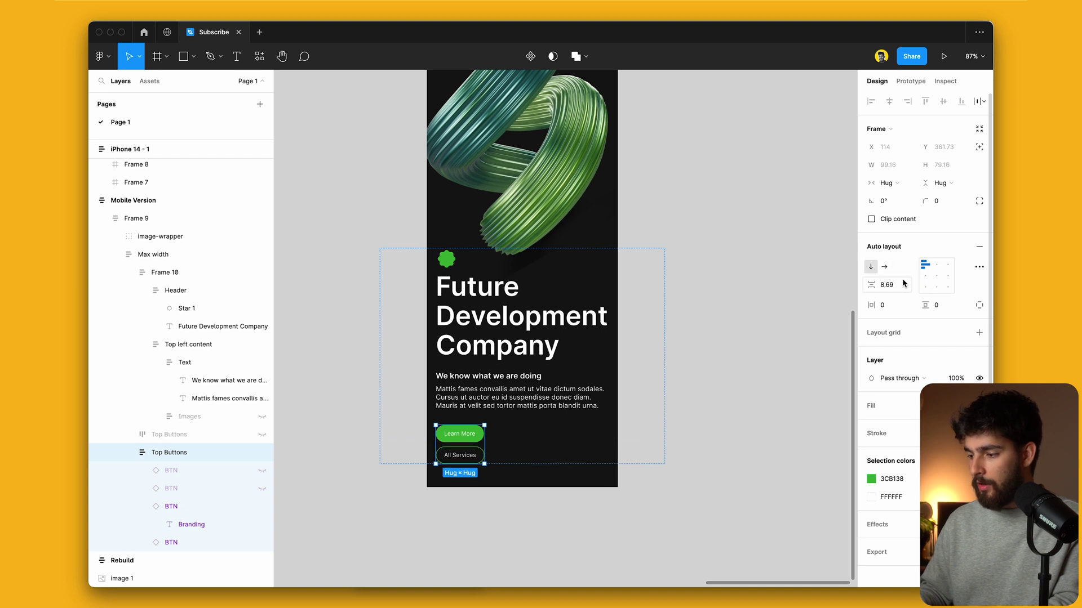
Step: Make the Learn More and All Services buttons fill the container width and centre their labels
key("Return")
left_click(887, 183)
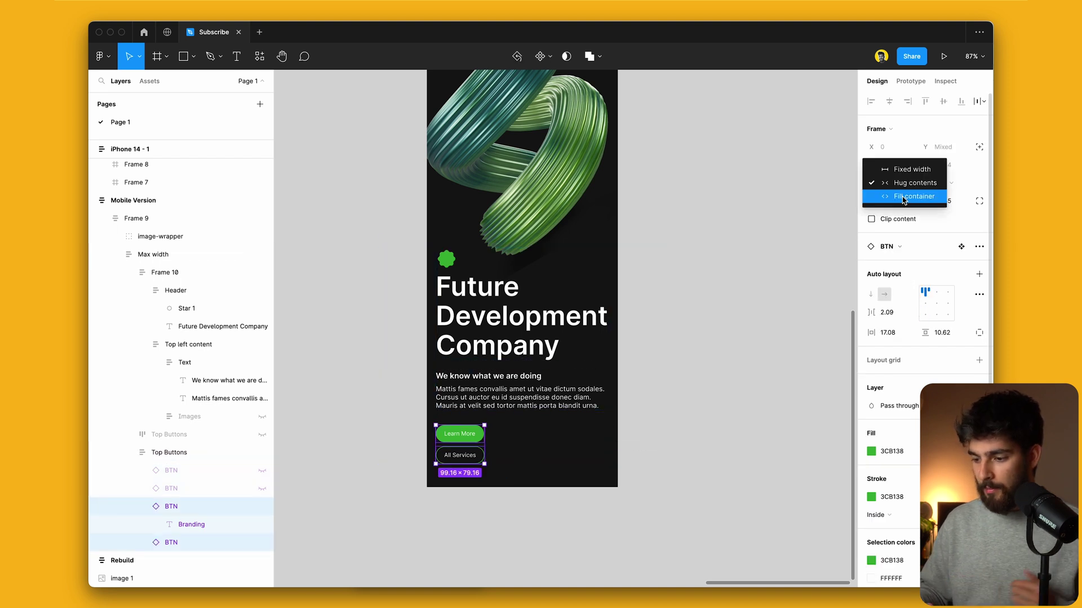
left_click(896, 196)
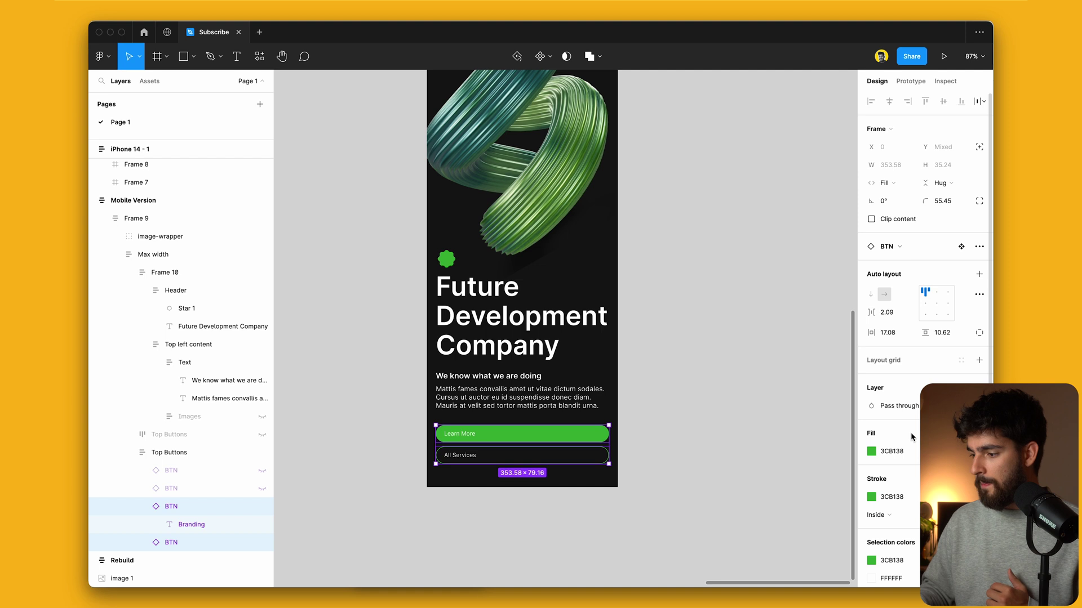
left_click(938, 309)
Step: Set the Learn More and All Services label font size to 14 and both buttons' vertical padding to 12
double_click(535, 437)
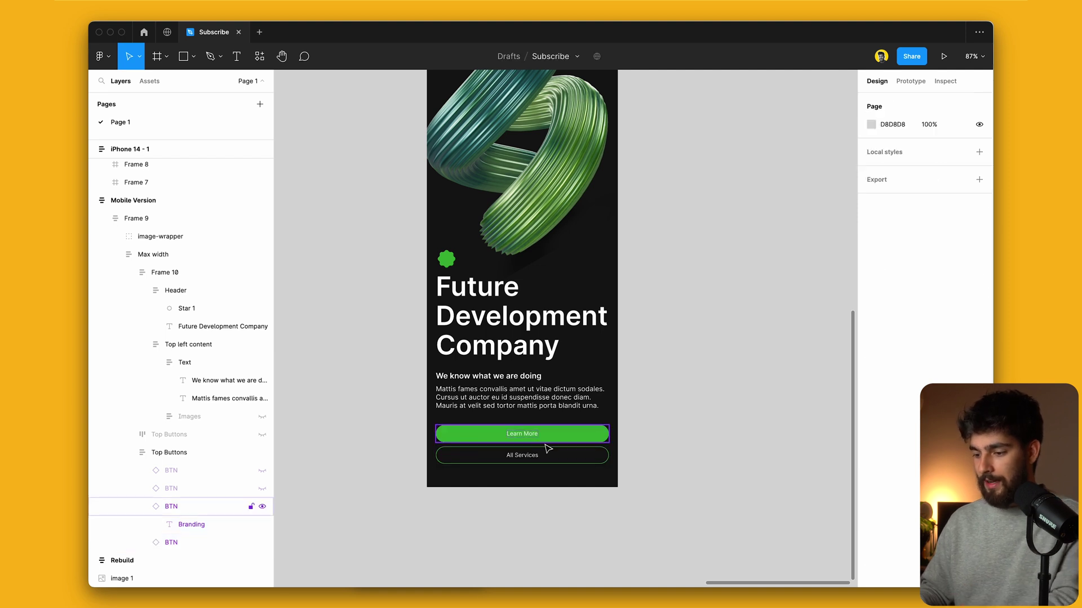
left_click(529, 454, "shift")
left_click(947, 320)
type("13.8")
key("Return")
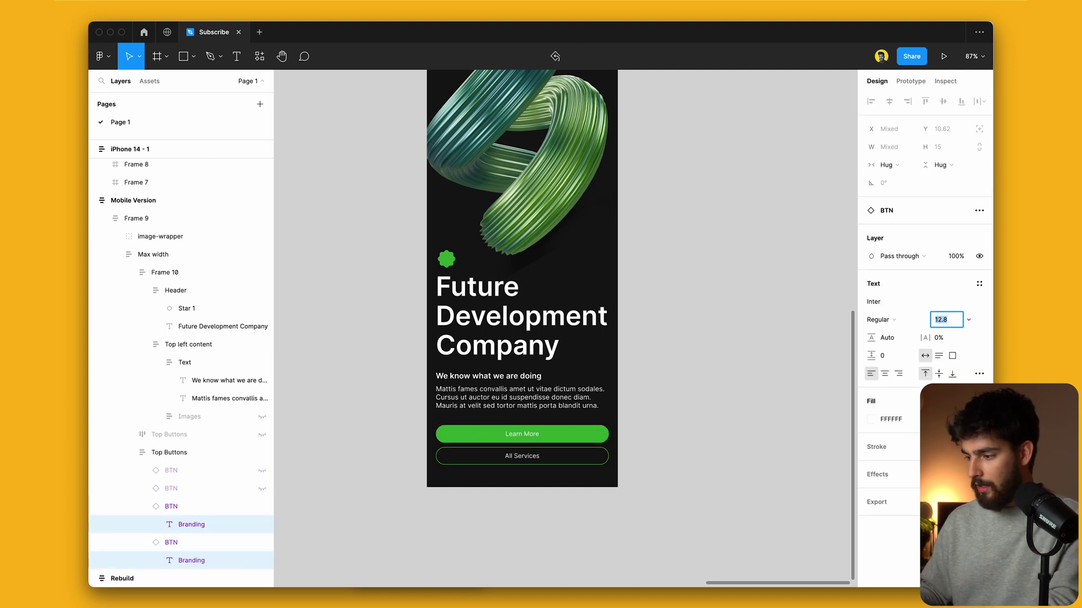
type("14")
key("Return")
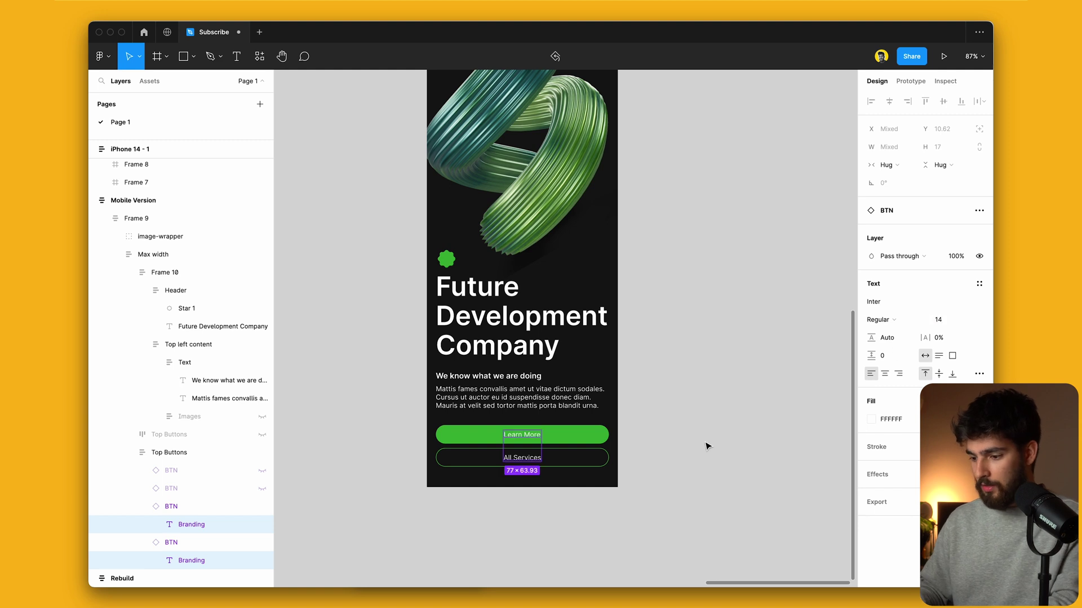
key("shift+Return")
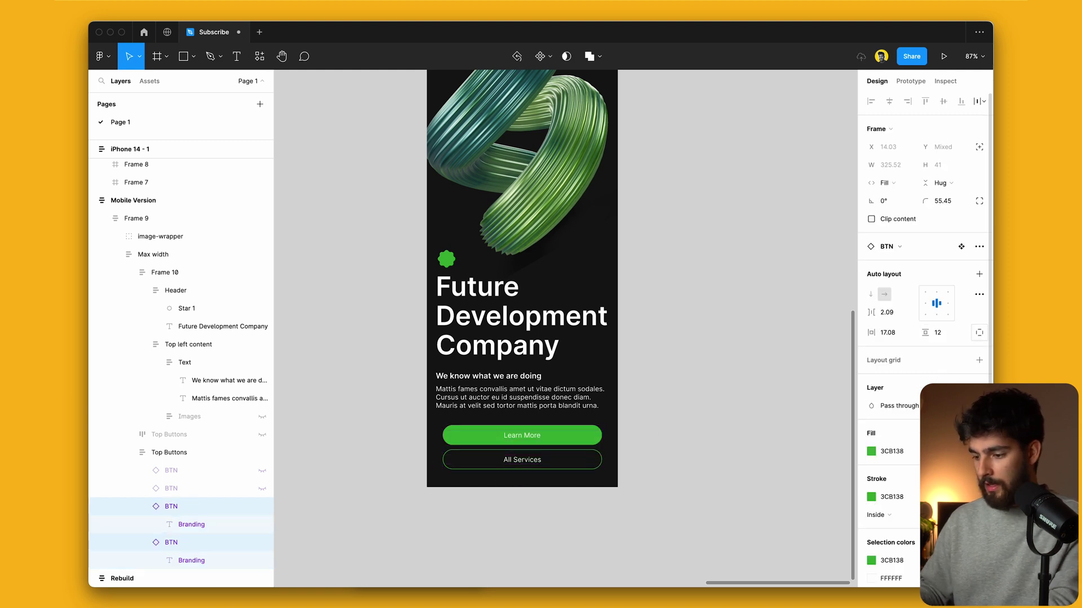
key("shift+Return")
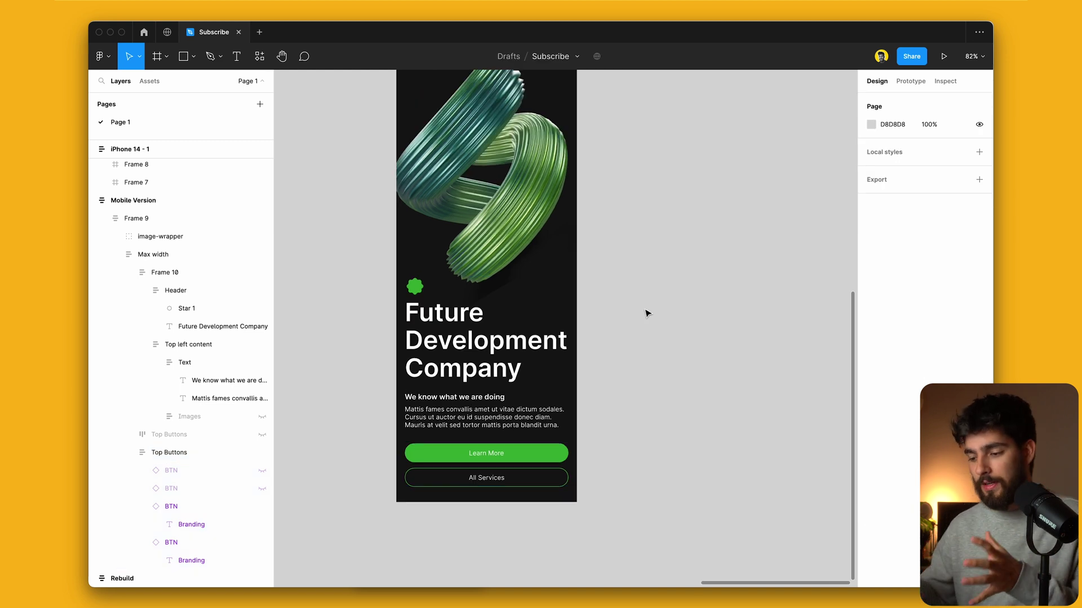
Step: Try replacing the Mobile Version's subheading with Rebuild's "An Utmost Experience For Development" text and deleting the paragraph below it
scroll(647, 314, "down", 5)
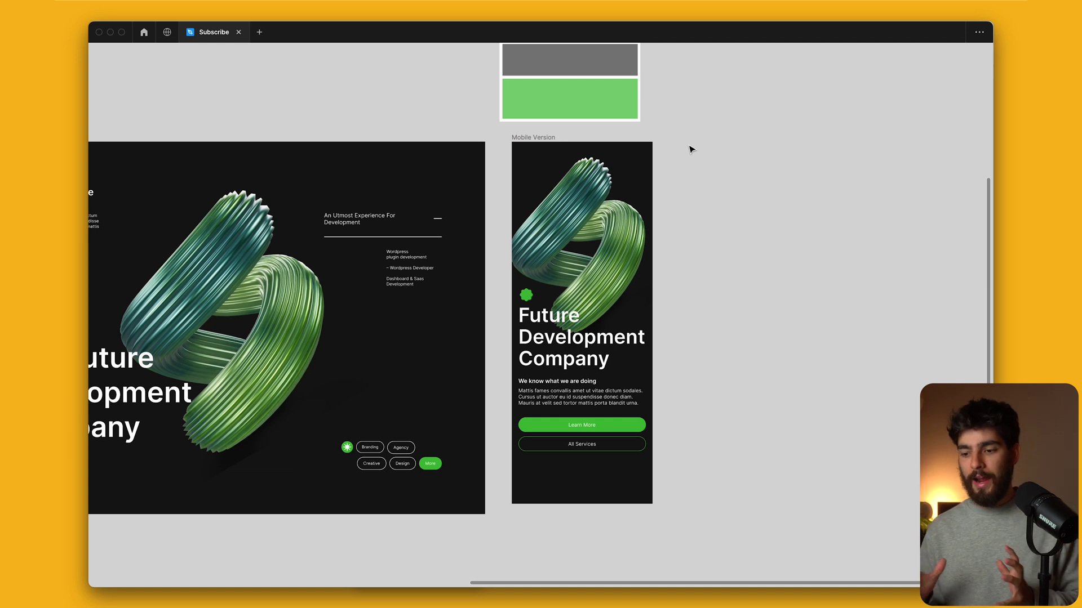
scroll(702, 150, "left", 5)
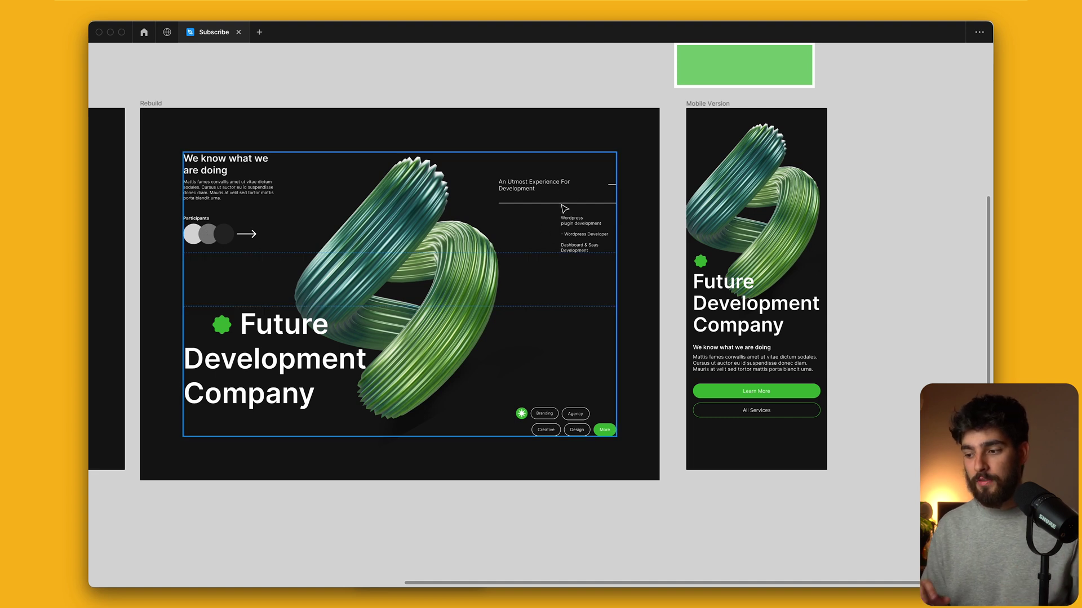
left_click(514, 184)
double_click(512, 182)
key("ctrl+c")
left_click(753, 363)
key("Delete")
double_click(753, 349)
key("ctrl+v")
left_click(836, 390)
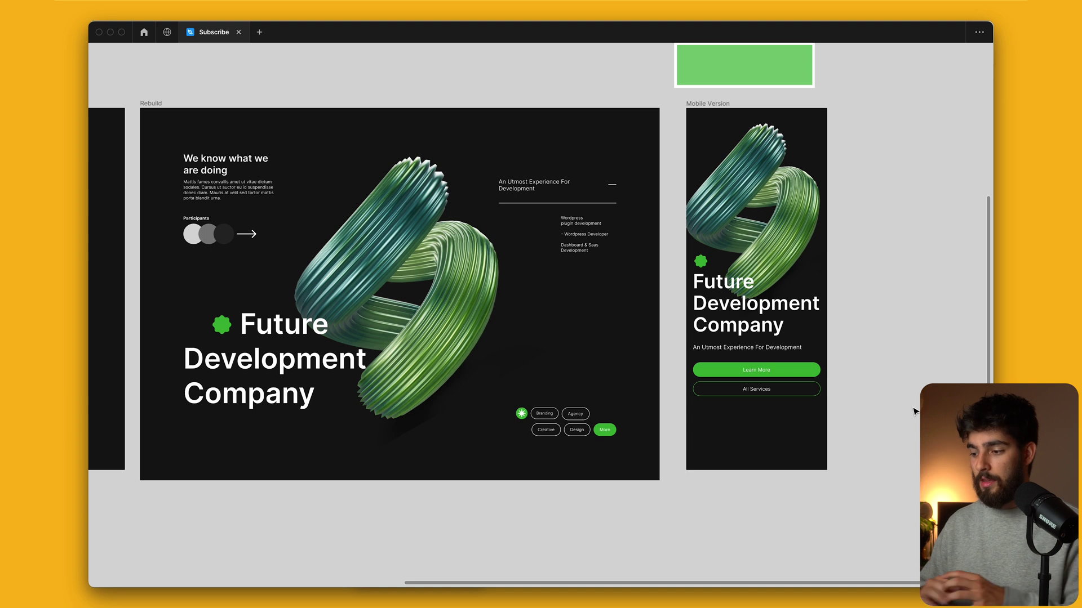
Step: Undo the subheading replacement and paragraph deletion in Mobile Version
key("ctrl+z")
key("ctrl+z")
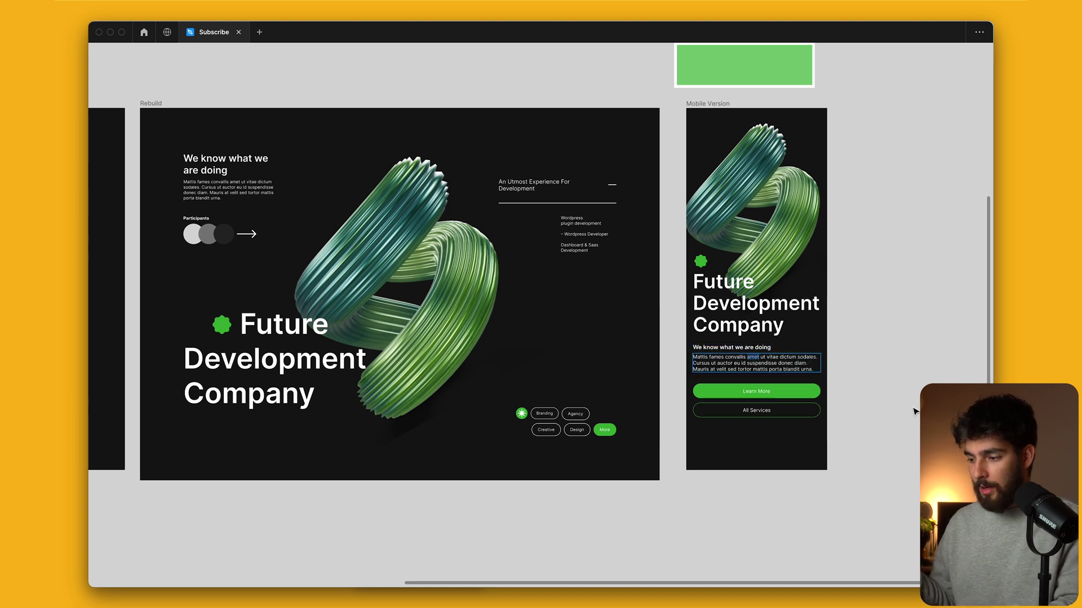